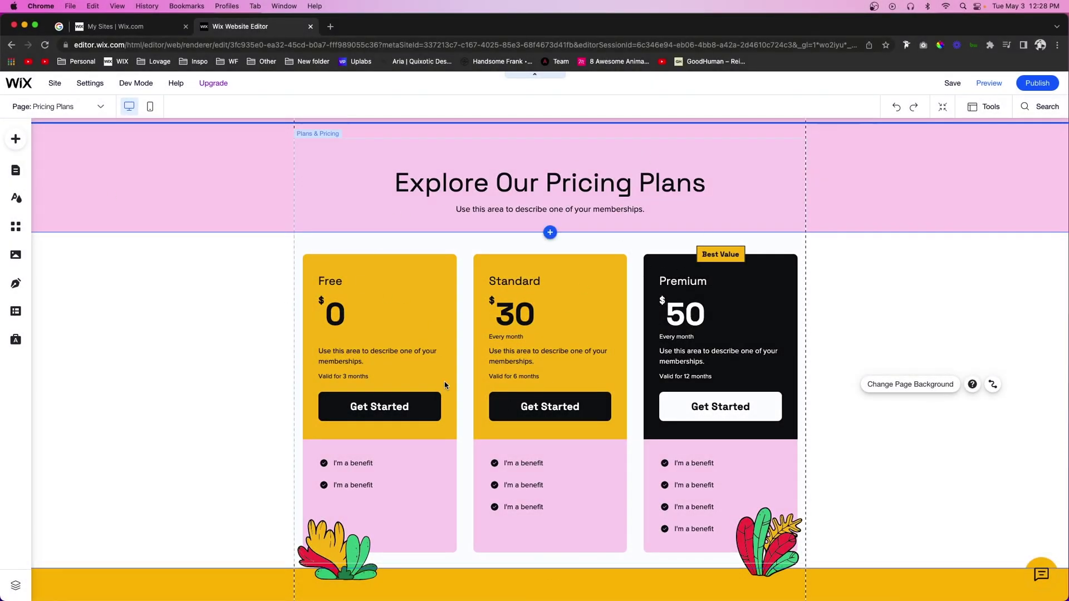
Step: Find the Wix Pricing Plans app by searching the App Market for "pricing plan", view its page, and close the market
left_click(398, 179)
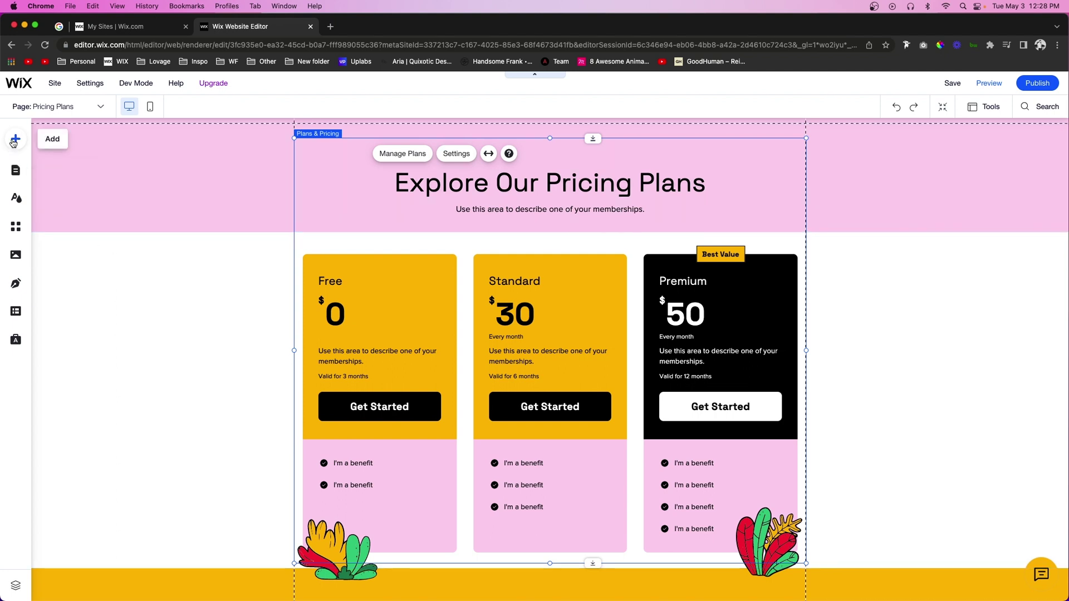
left_click(20, 231)
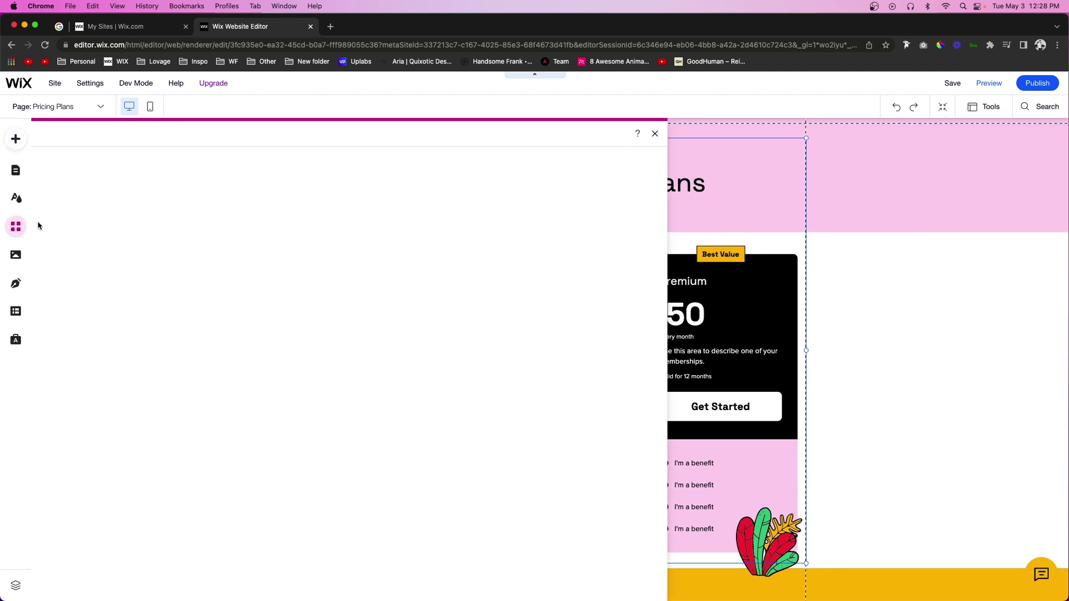
left_click(89, 164)
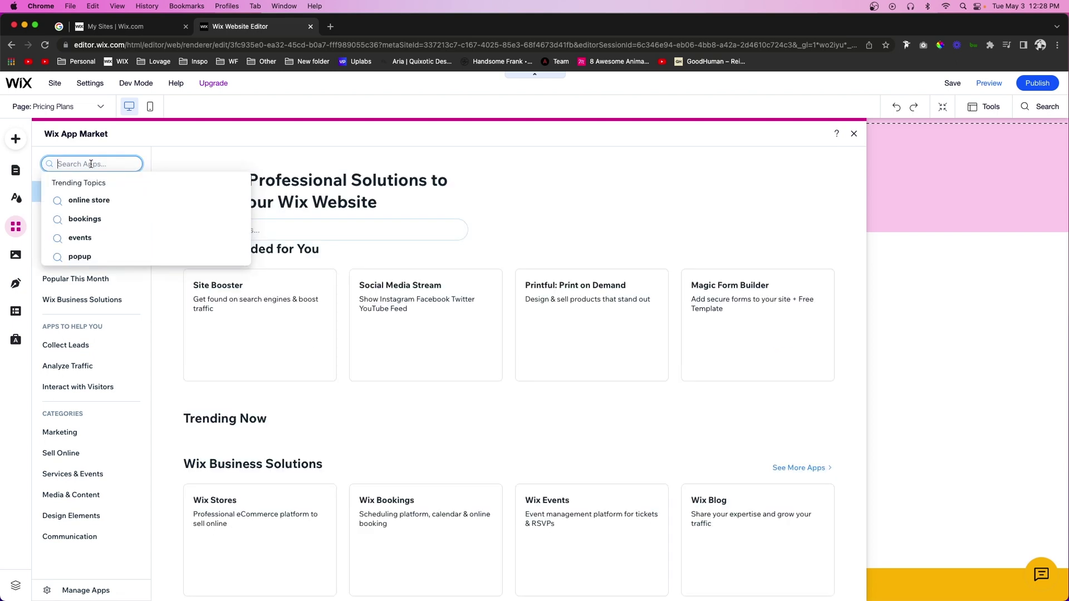
type("pricing plan")
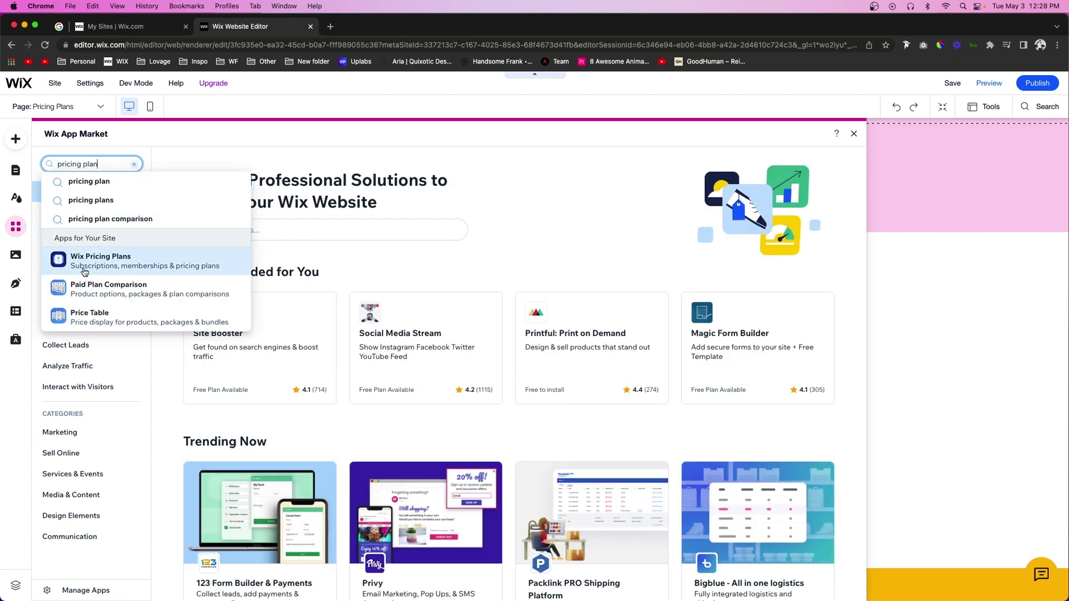
left_click(84, 271)
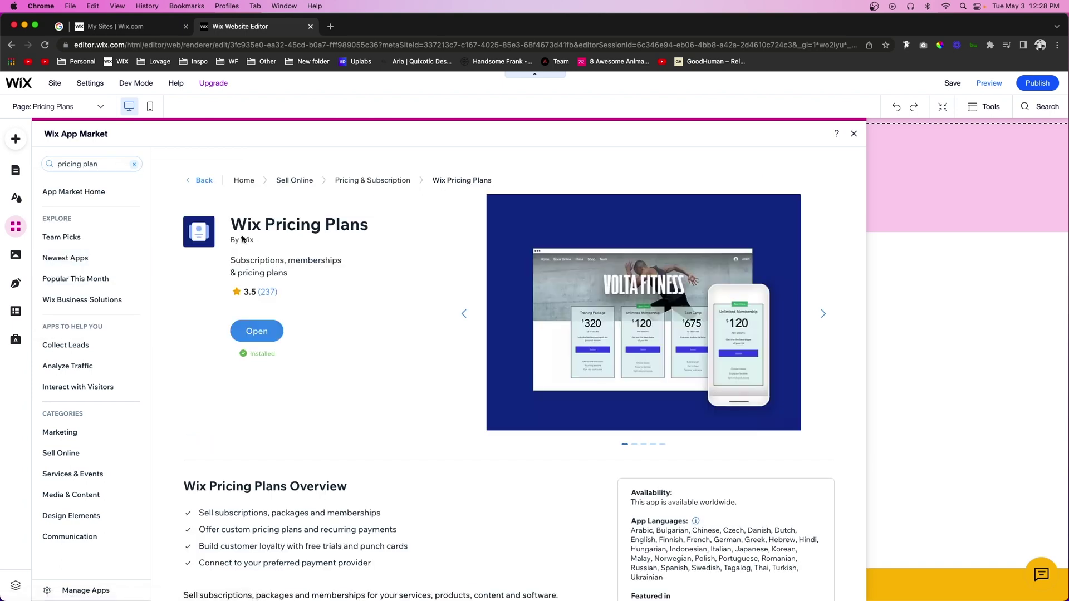
left_click(268, 336)
left_click(853, 135)
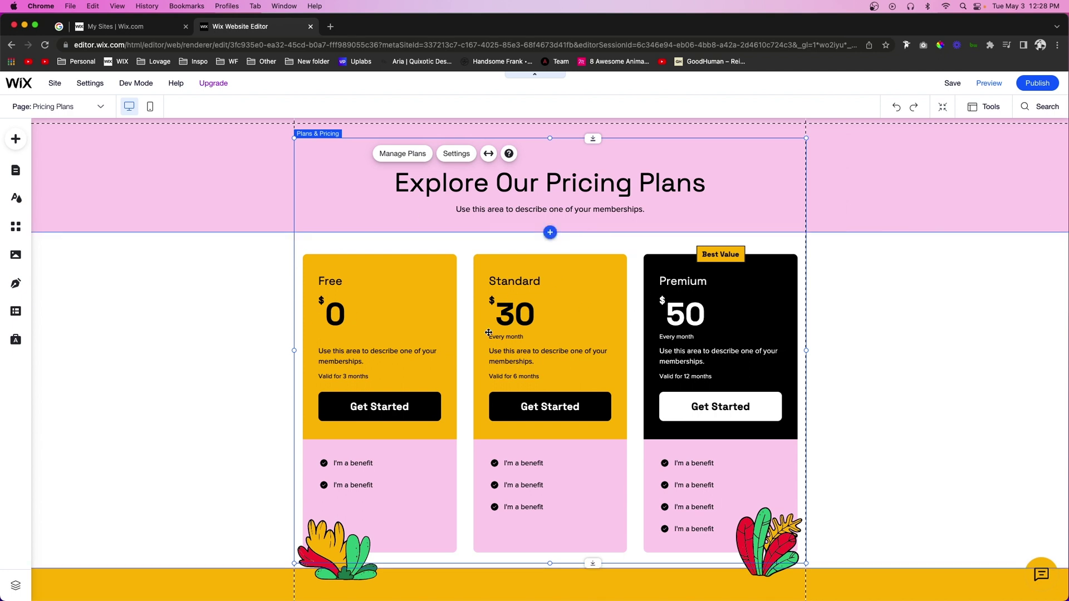
Step: Review the Free plan's info, pricing and duration settings in the plan manager, save the plan, and return to the page editor
left_click(394, 156)
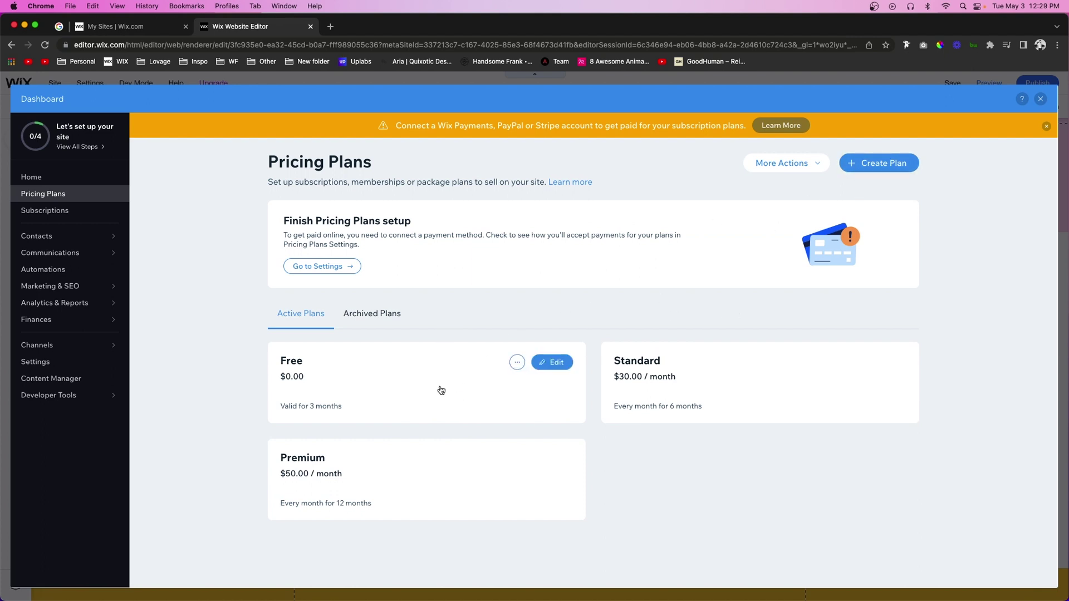
mouse_move(412, 372)
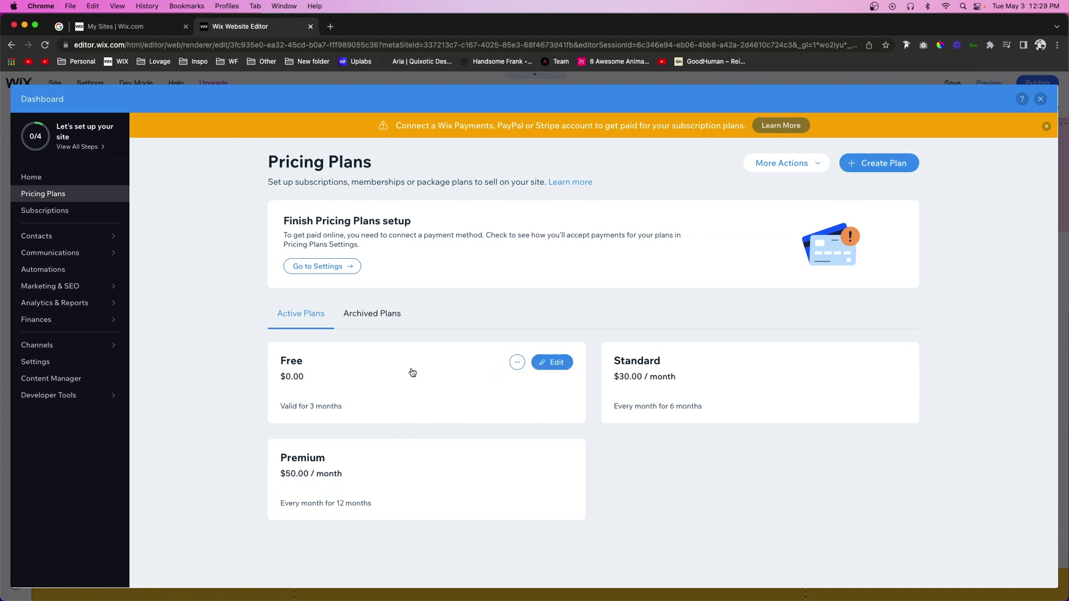
left_click(554, 364)
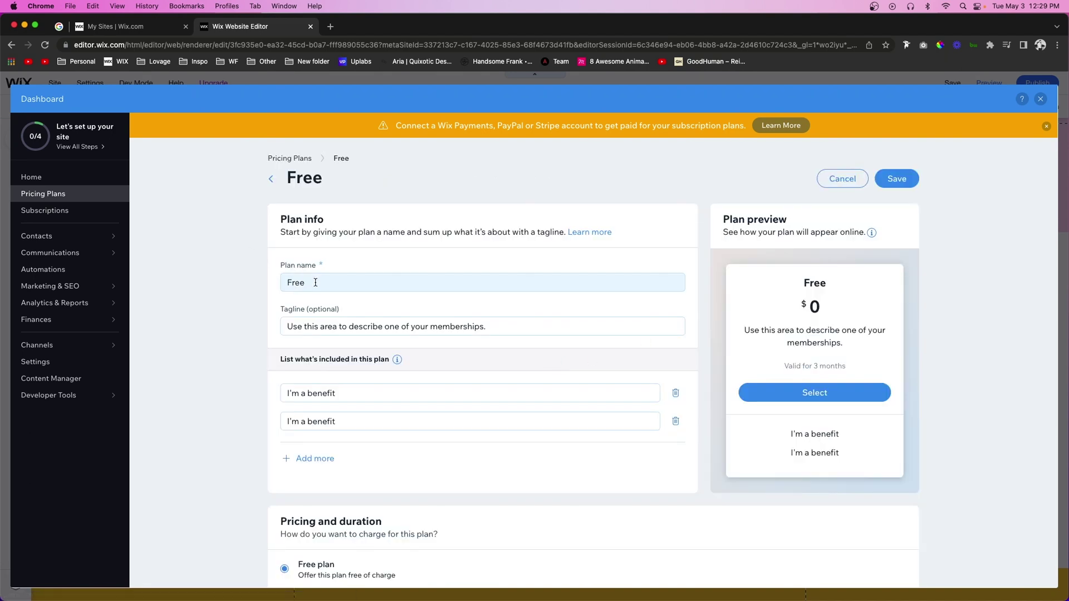
scroll(359, 400, "down", 2)
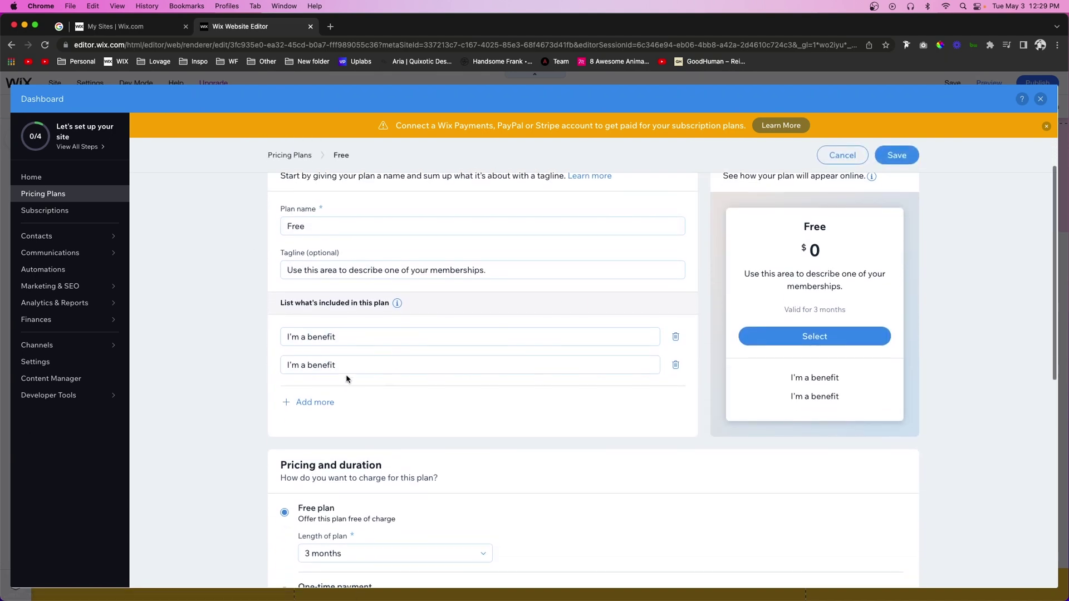
scroll(351, 388, "down", 5)
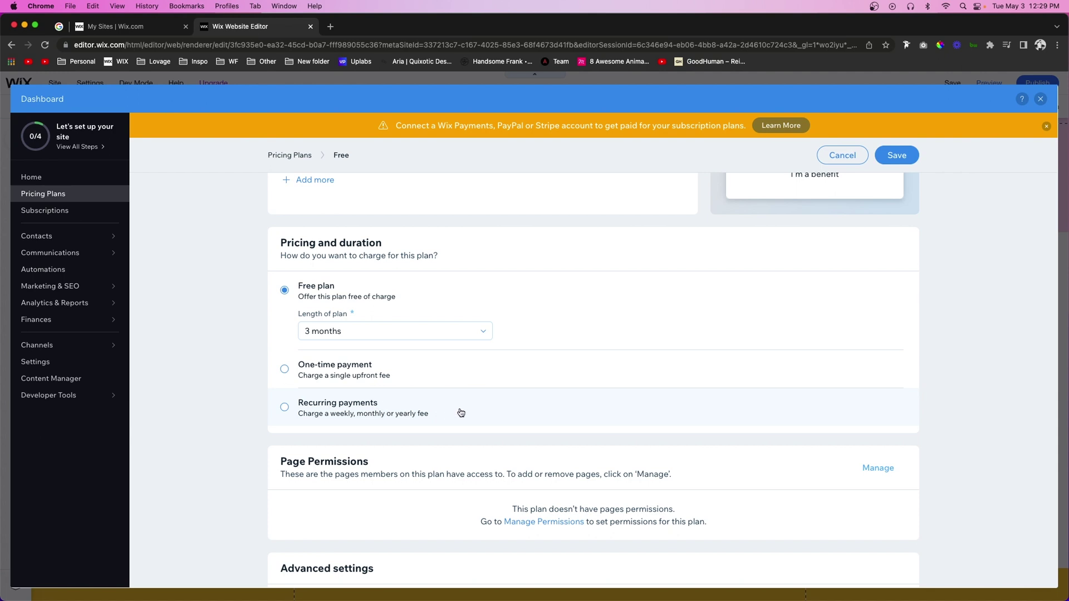
scroll(461, 412, "up", 5)
left_click(892, 180)
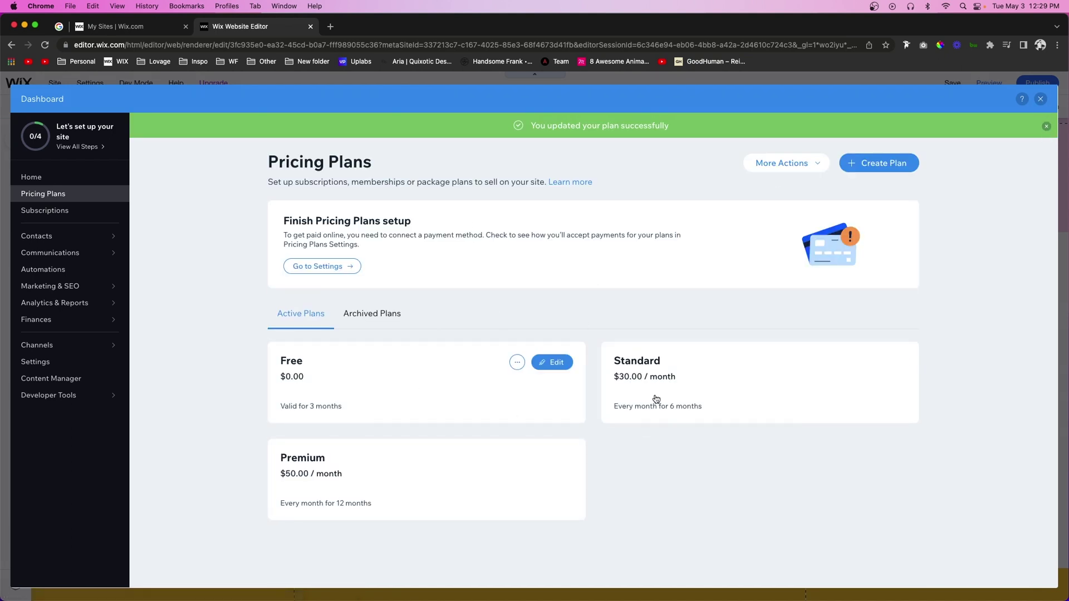
left_click(1040, 99)
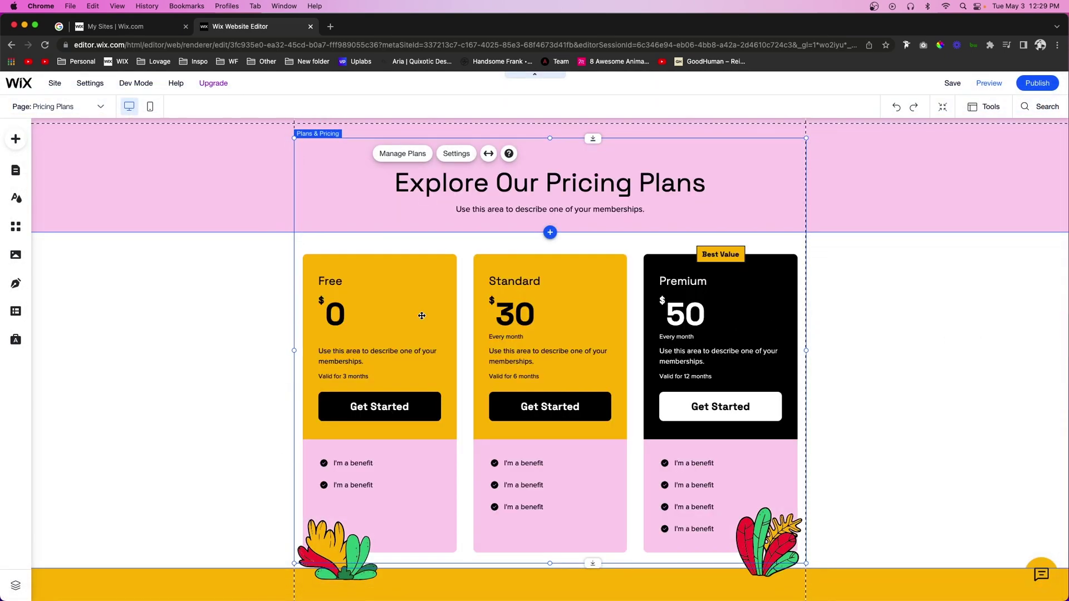
Step: Look over the pricing page and examine which plans are chosen for display in the Plans & Pricing widget settings
scroll(579, 344, "up", 2)
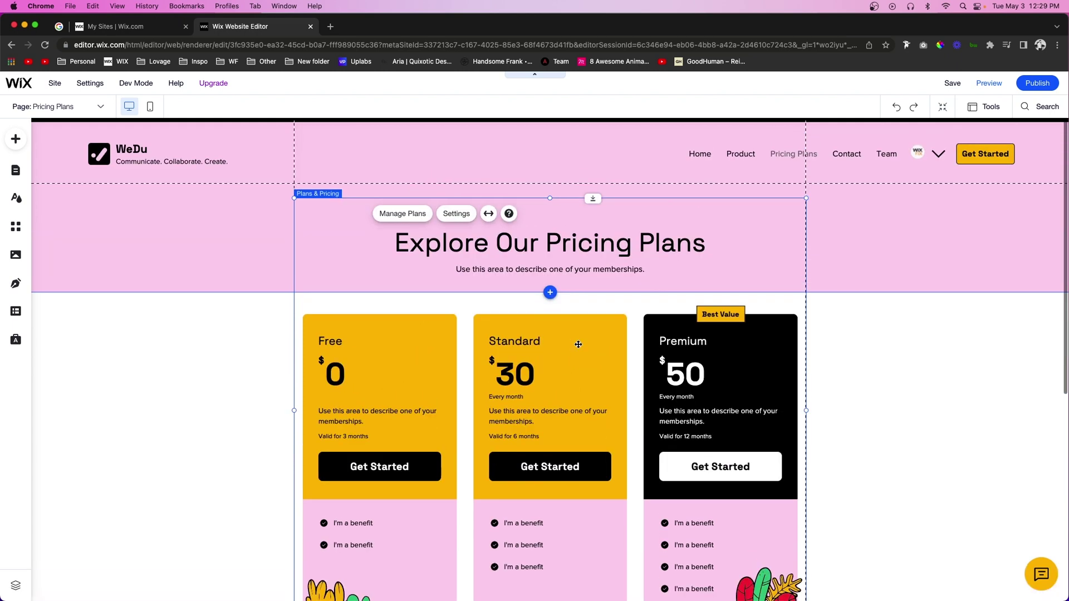
scroll(579, 344, "down", 3)
scroll(579, 344, "up", 3)
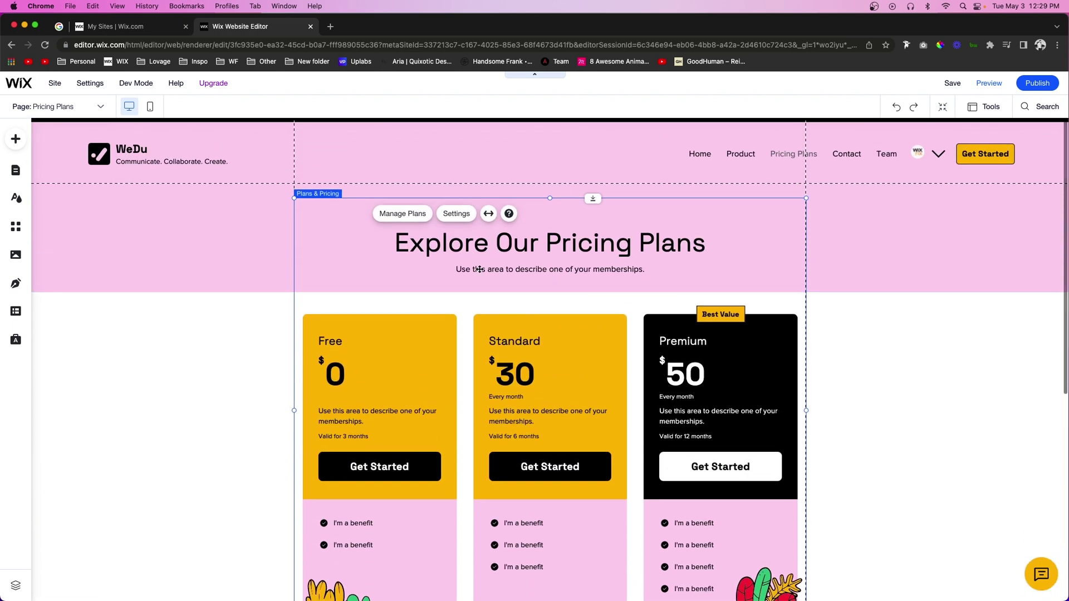
scroll(579, 344, "down", 3)
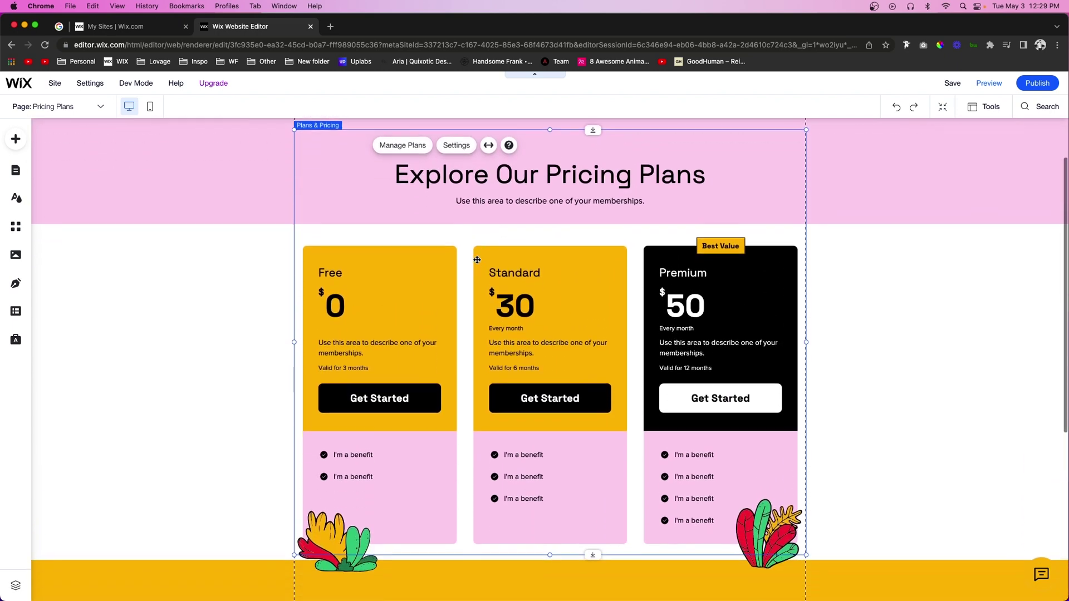
left_click(455, 145)
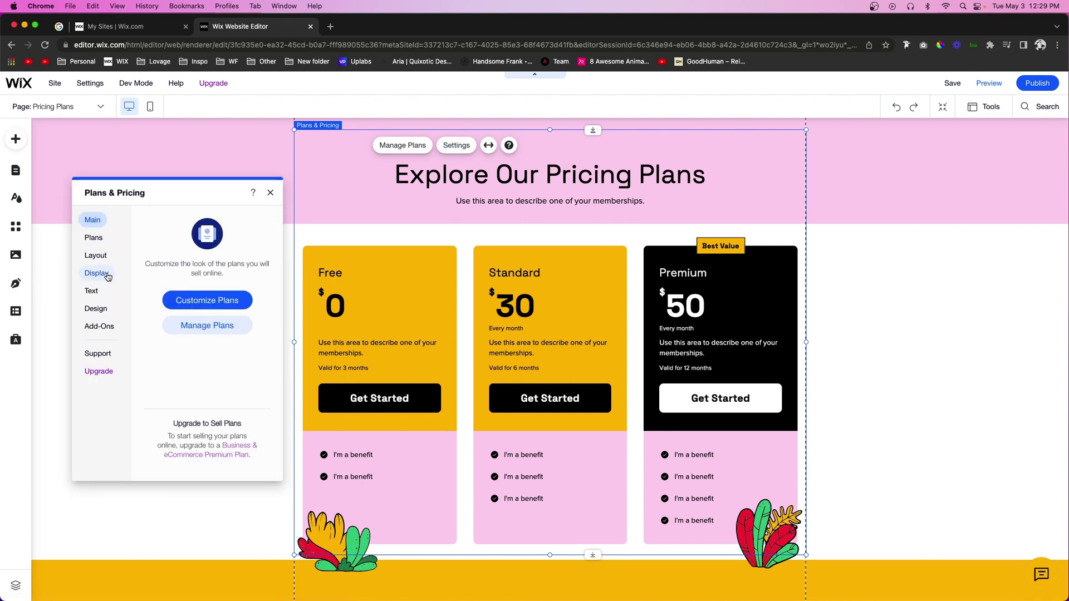
left_click(95, 239)
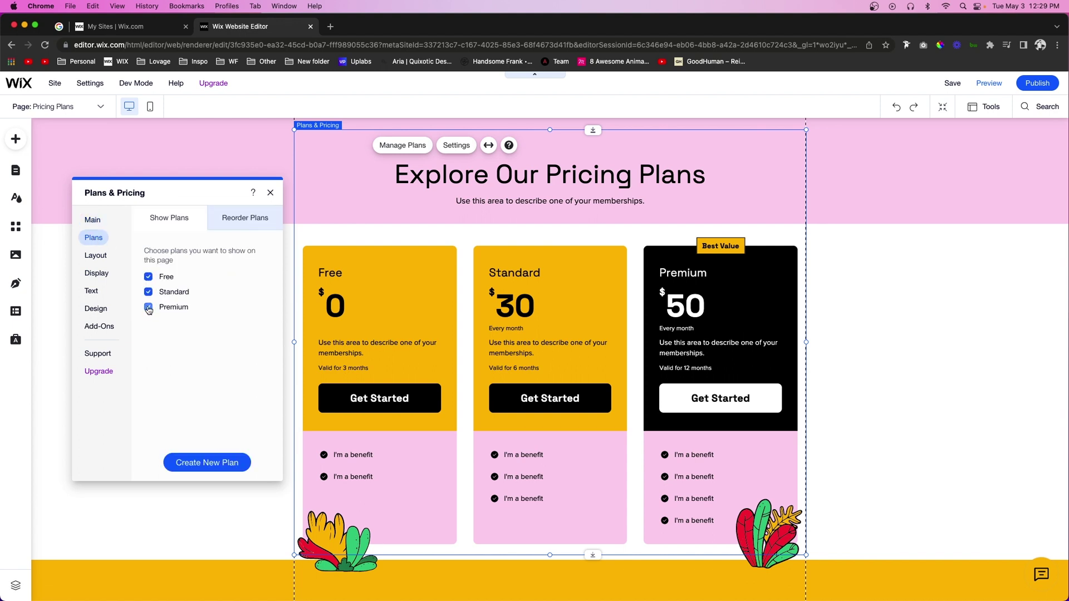
Step: Try the outlined-circle, plain checkmark and arrow bullets for the plan benefits, and return to the filled-circle checkmark
left_click(93, 257)
scroll(251, 277, "down", 10)
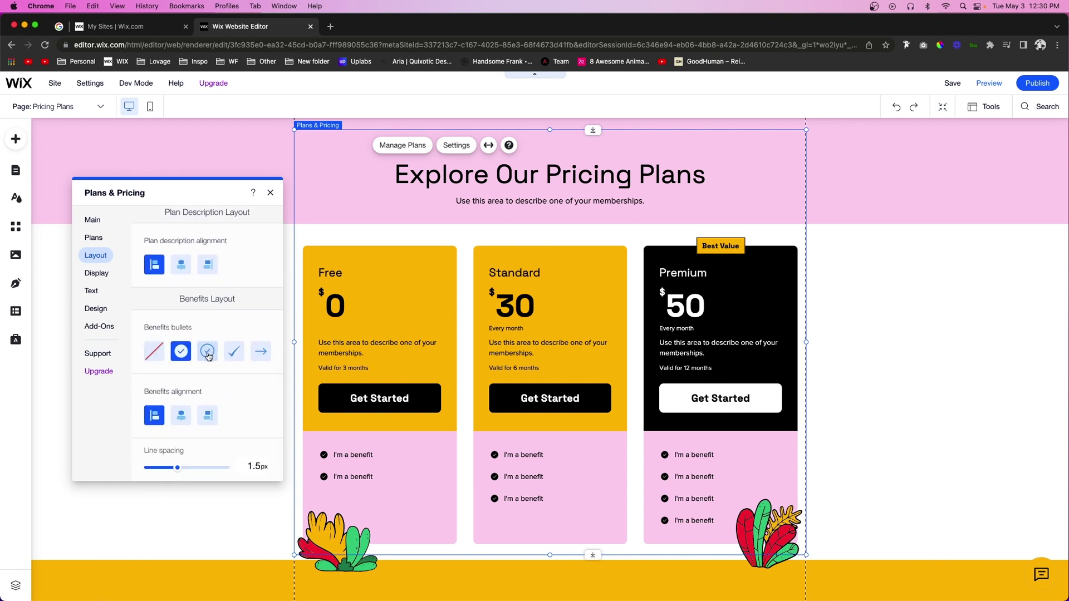
left_click(208, 356)
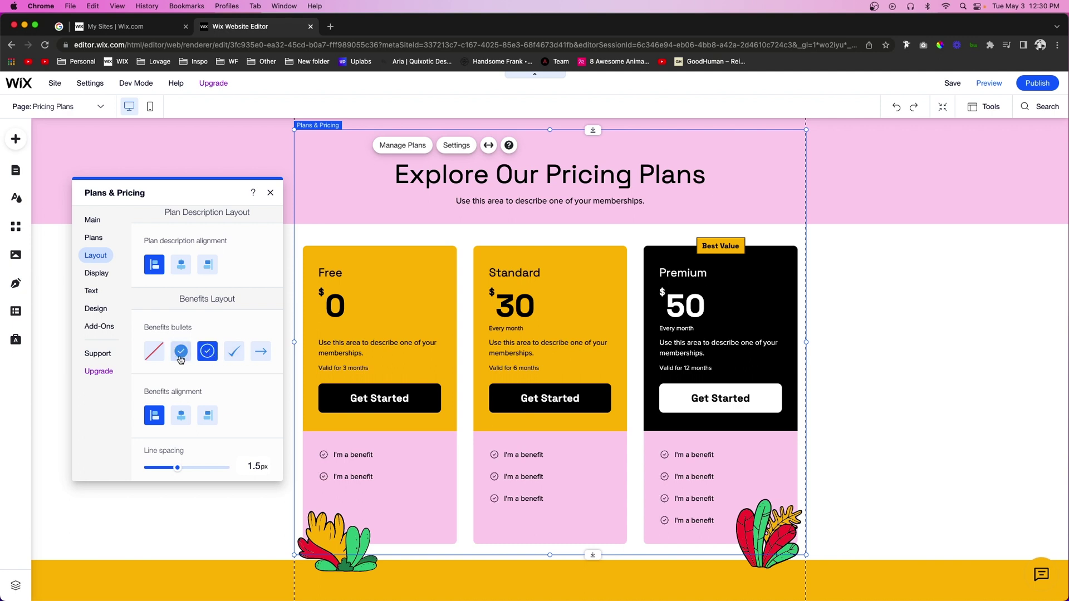
left_click(235, 354)
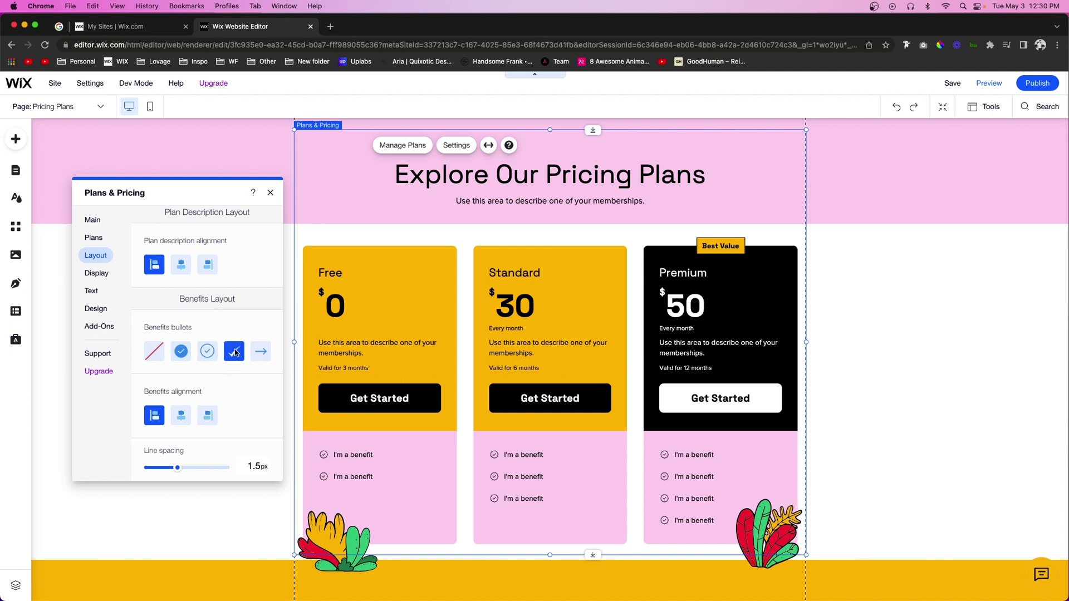
left_click(264, 356)
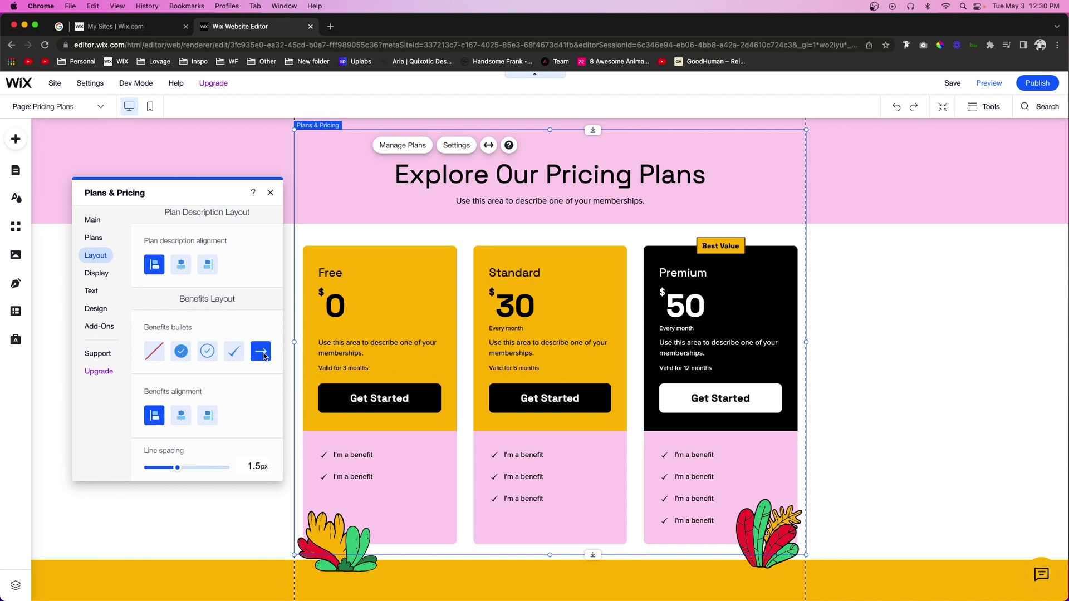
left_click(178, 356)
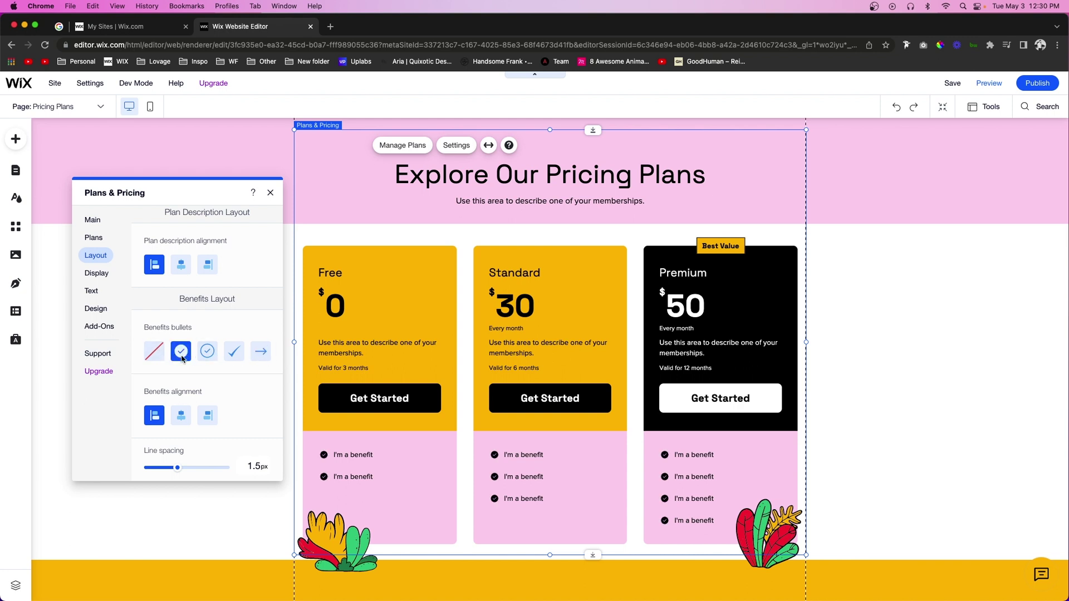
Step: Examine the widget's display options, including the highlighted plan and ribbon, and its editable title, button and ribbon texts
left_click(96, 273)
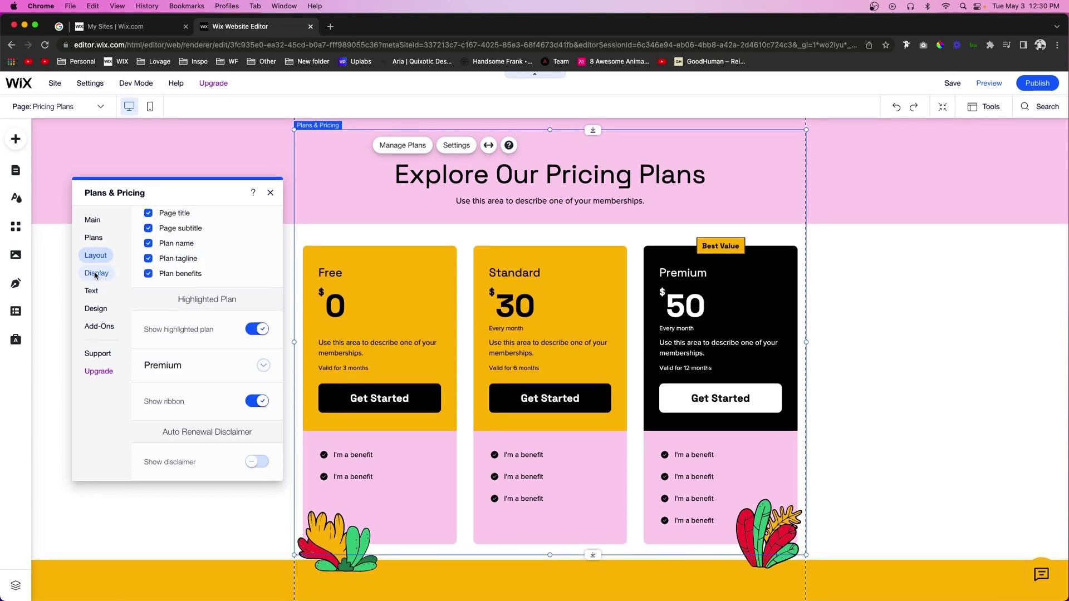
scroll(202, 291, "up", 3)
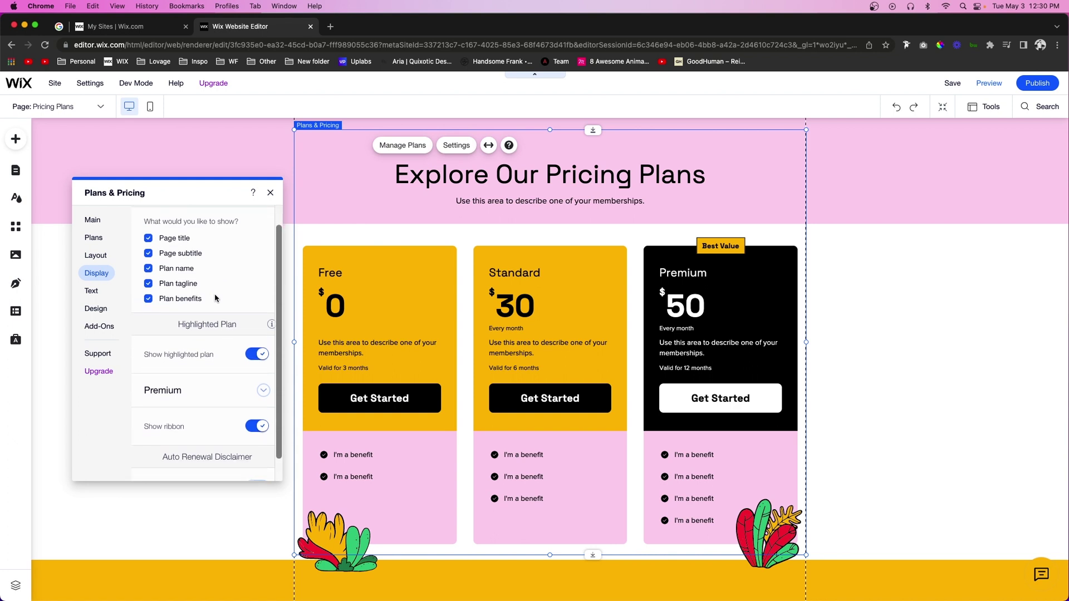
scroll(173, 323, "down", 2)
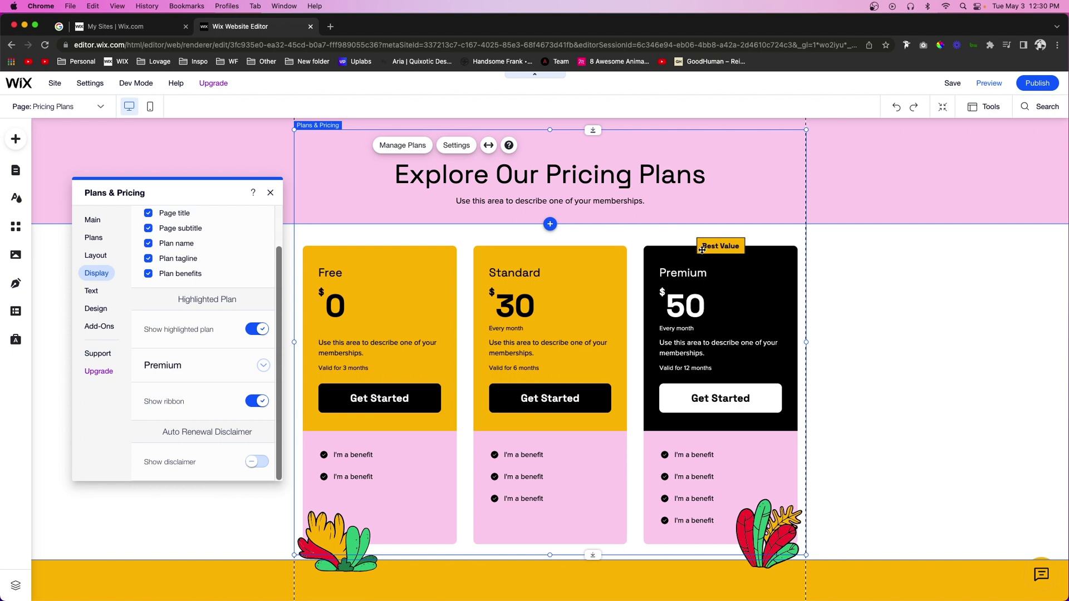
left_click(91, 290)
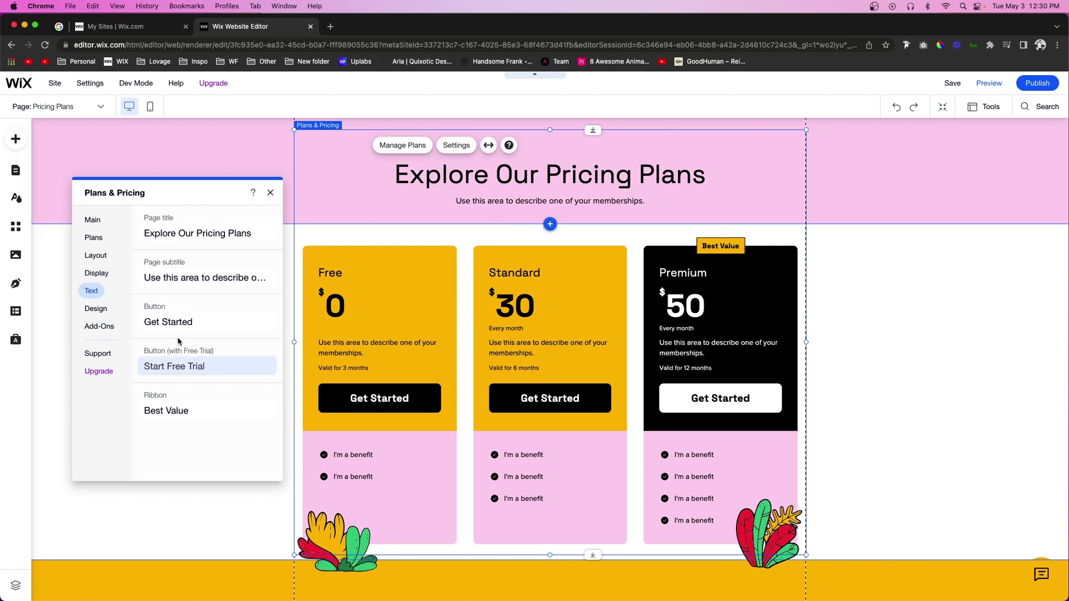
Step: Examine the background and border design options for the regular and highlighted plan cards
left_click(95, 310)
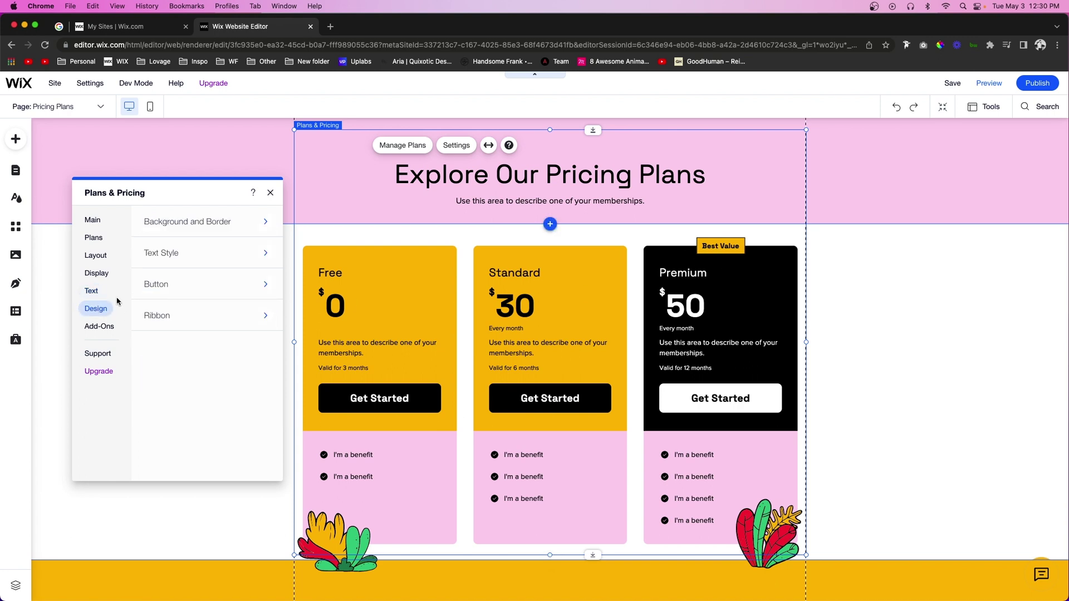
left_click(207, 226)
scroll(179, 434, "down", 5)
scroll(179, 434, "up", 5)
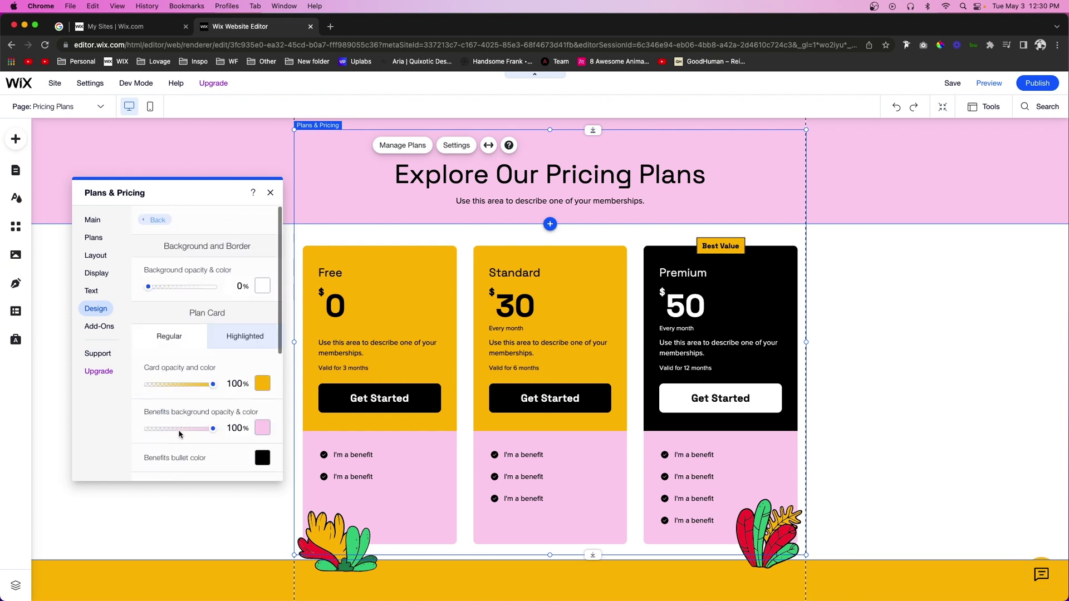
left_click(239, 341)
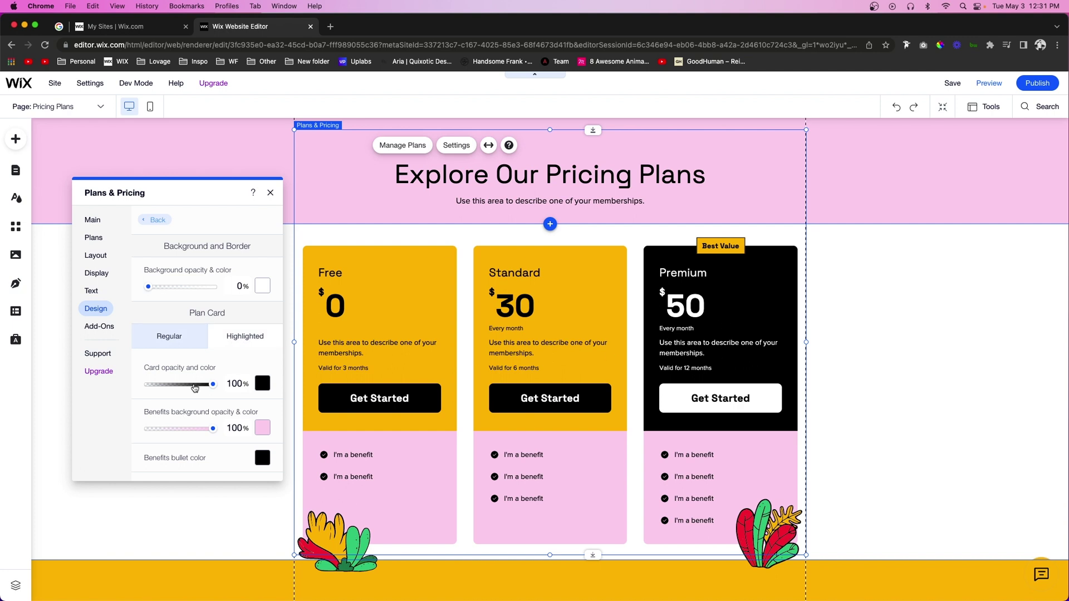
left_click(156, 220)
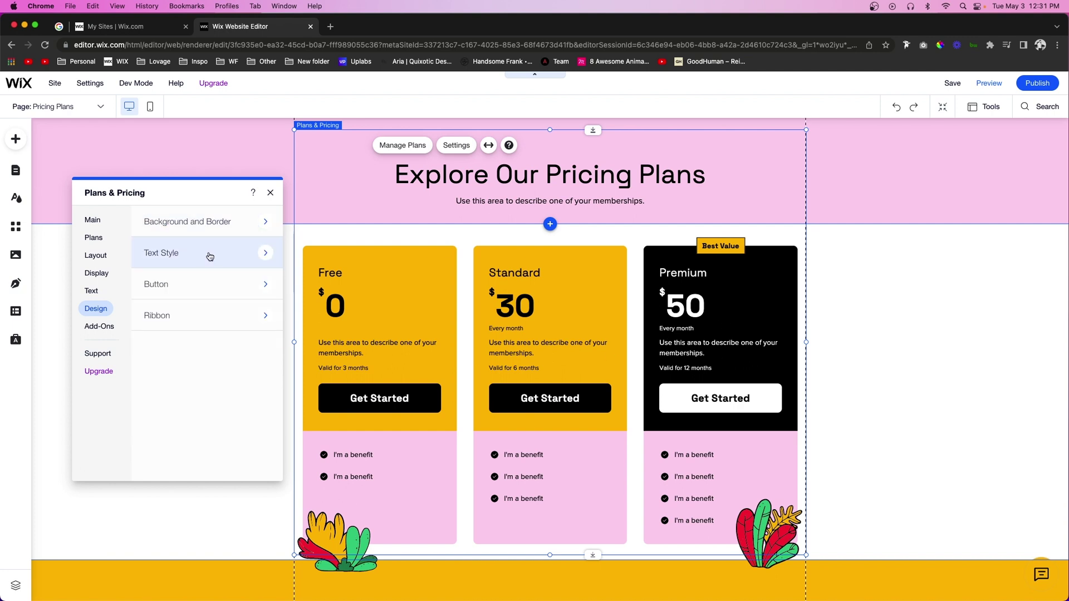
Step: Examine the text style options for the page title, subtitle, and the regular and highlighted plan texts
left_click(207, 254)
scroll(212, 304, "down", 5)
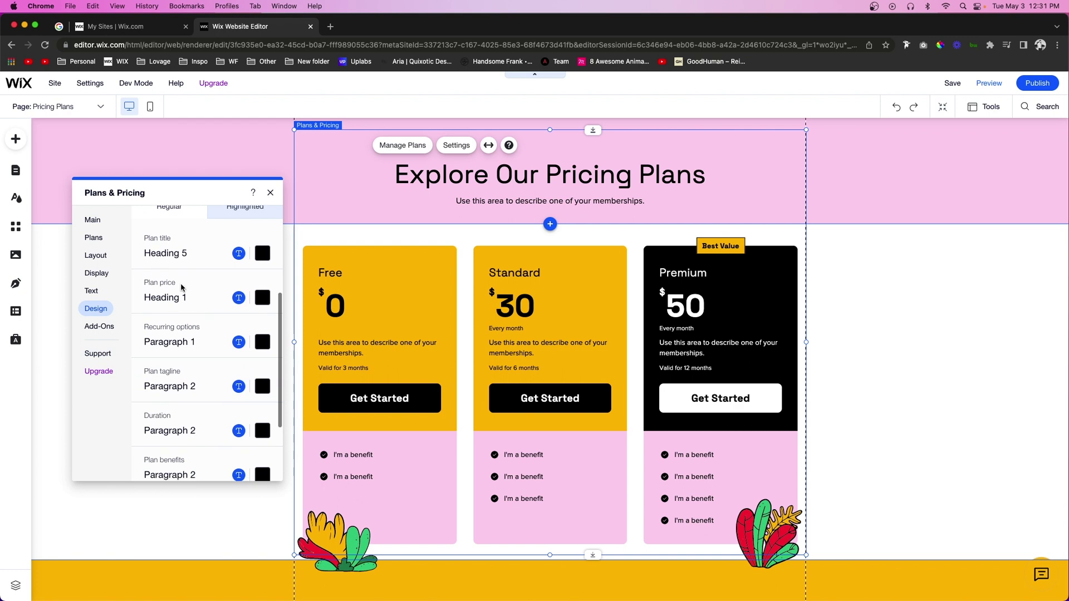
scroll(179, 284, "up", 3)
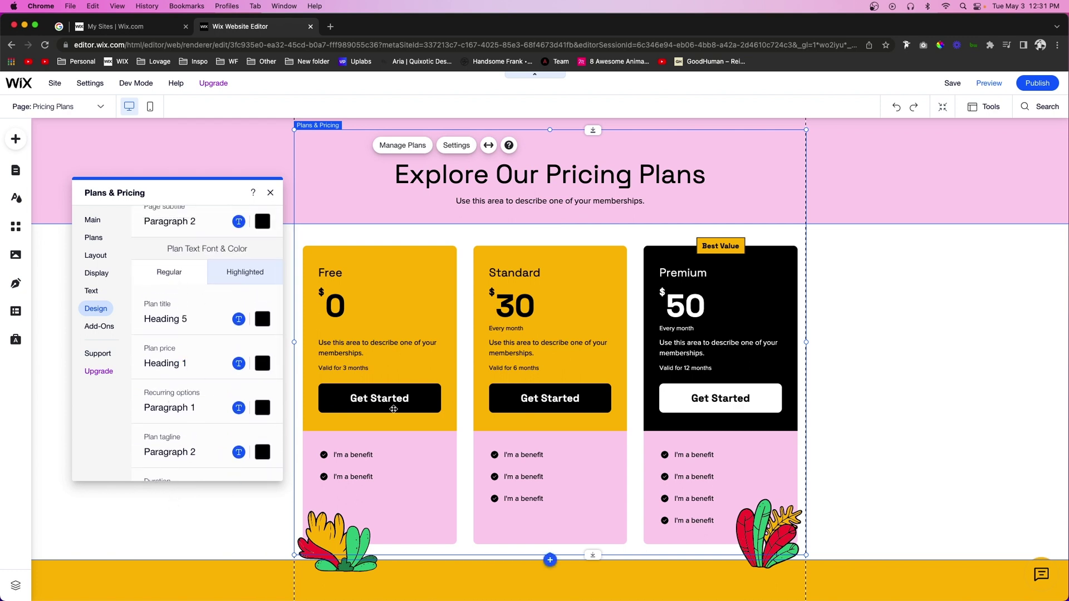
left_click(237, 272)
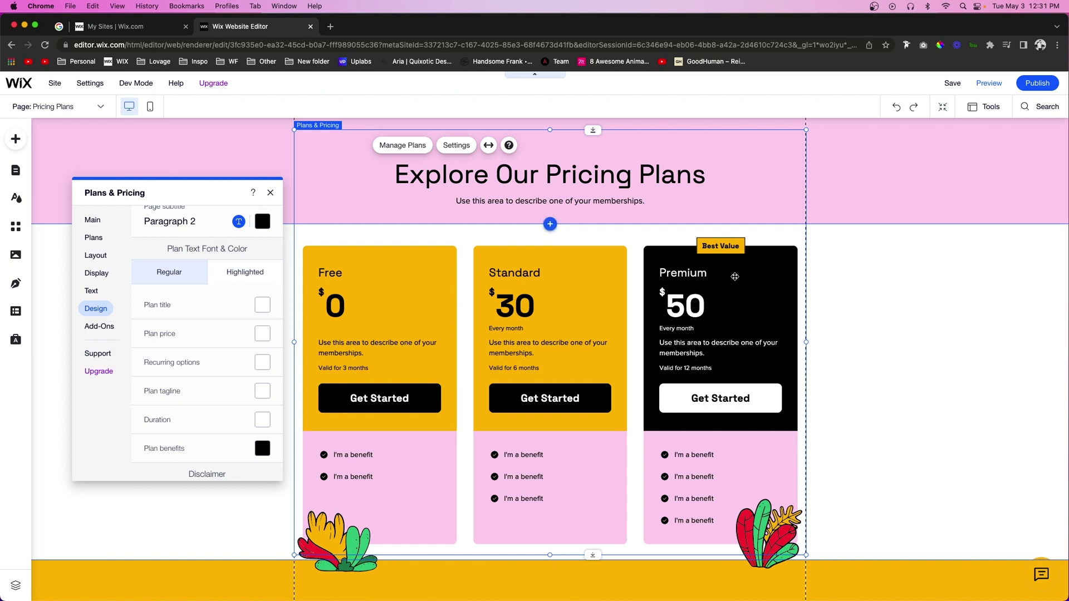
scroll(167, 221, "up", 3)
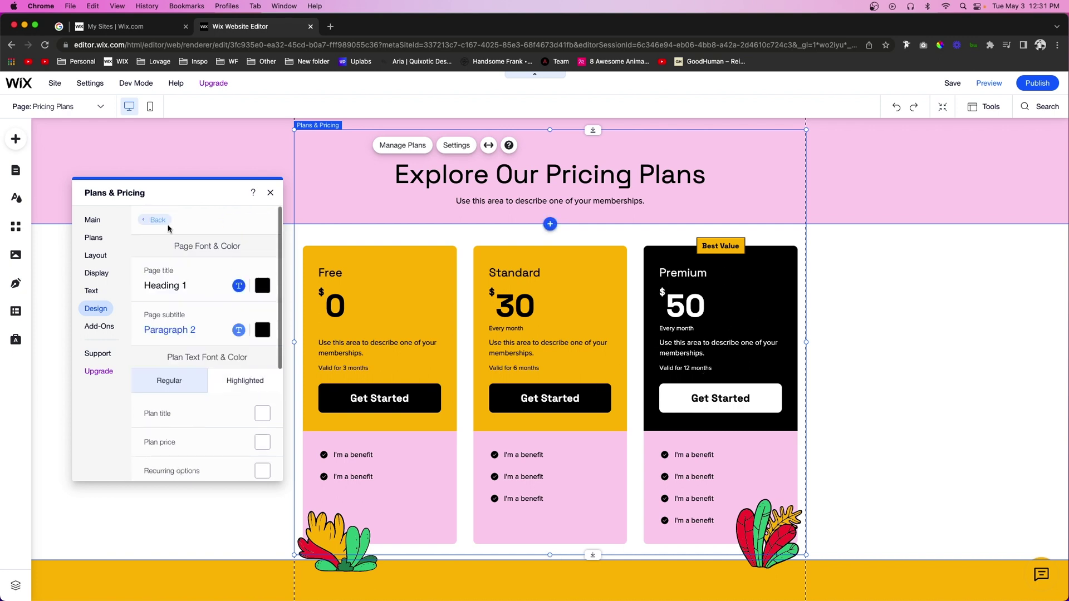
Step: Examine the button design options for regular and highlighted plans, including style, font, alignment, width, corner radius, border and fill
left_click(157, 220)
left_click(177, 287)
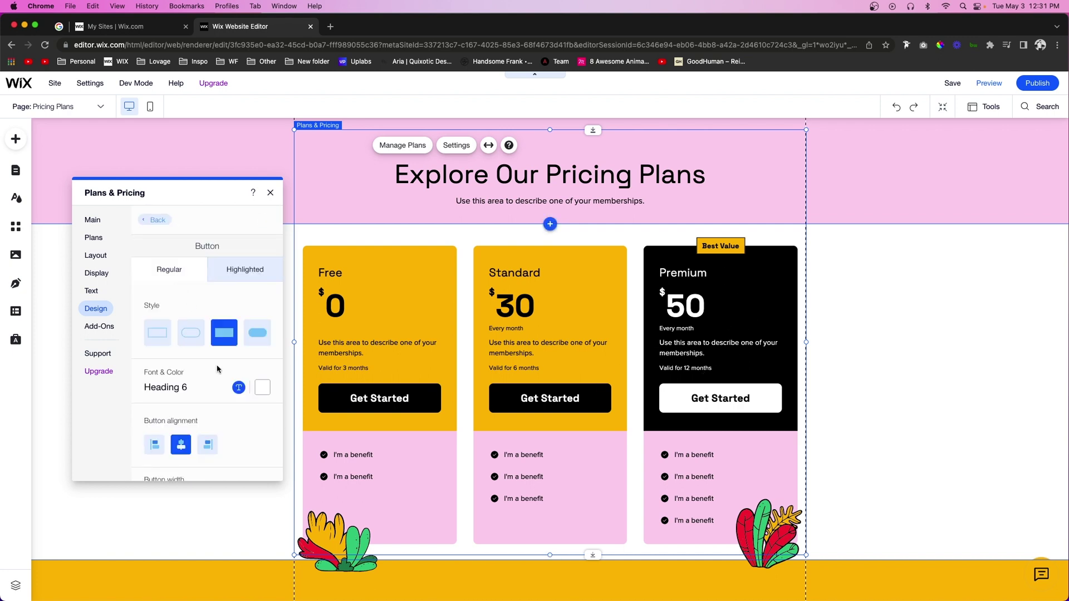
scroll(217, 369, "down", 5)
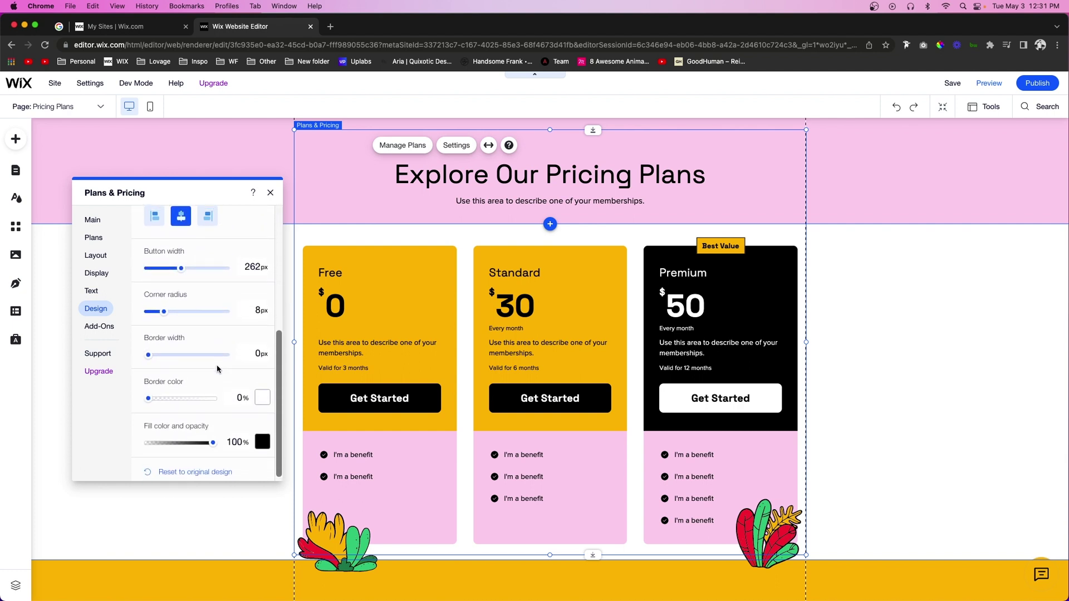
scroll(217, 369, "up", 5)
scroll(218, 369, "down", 5)
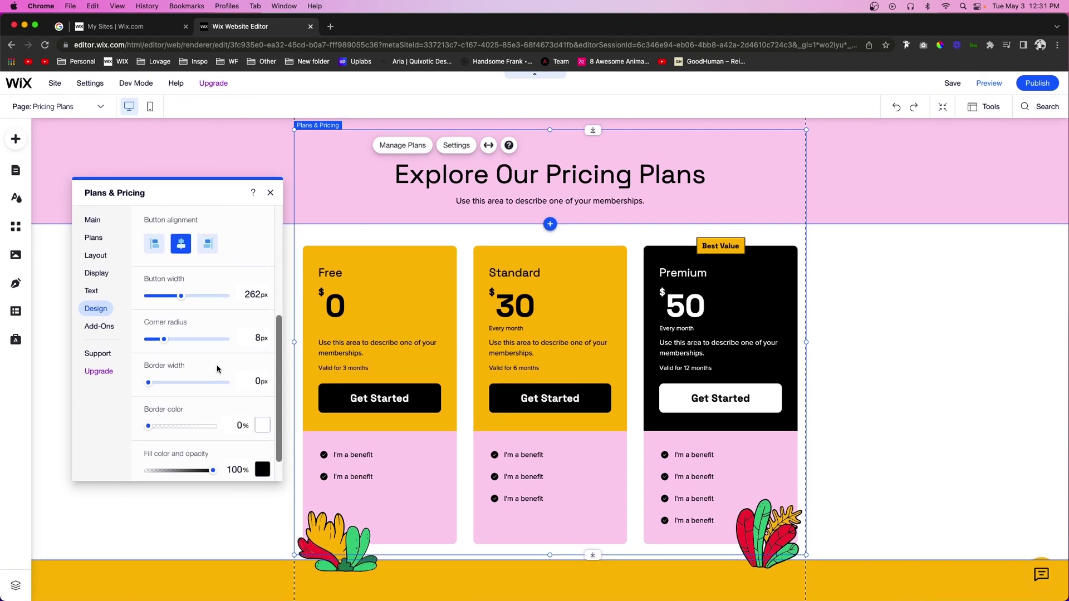
scroll(218, 368, "up", 5)
left_click(228, 271)
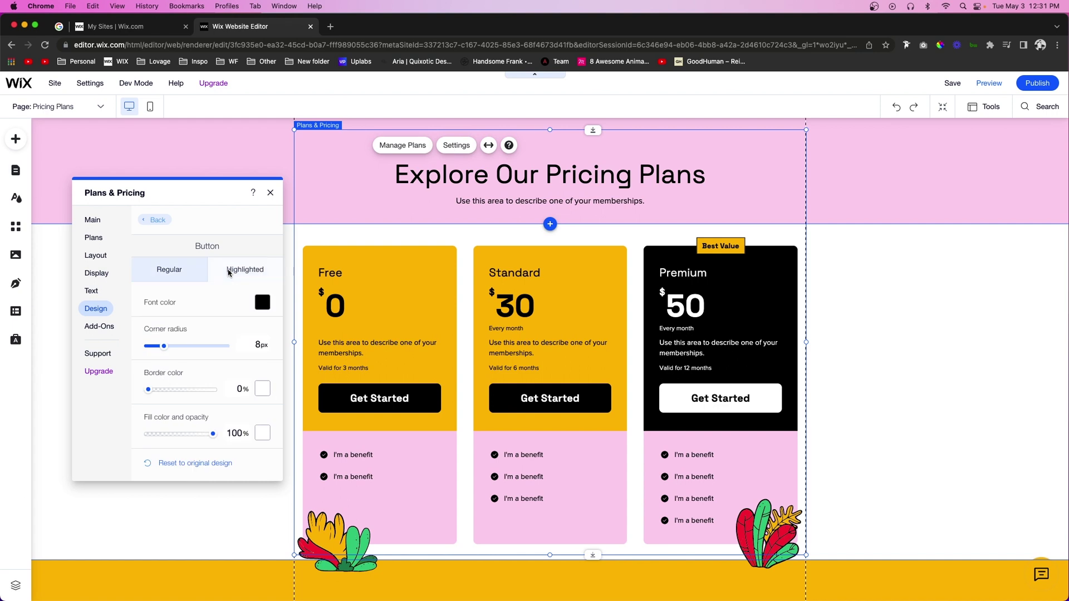
Step: Examine the ribbon's font, background and border design options, and close the Plans & Pricing widget's settings
left_click(154, 221)
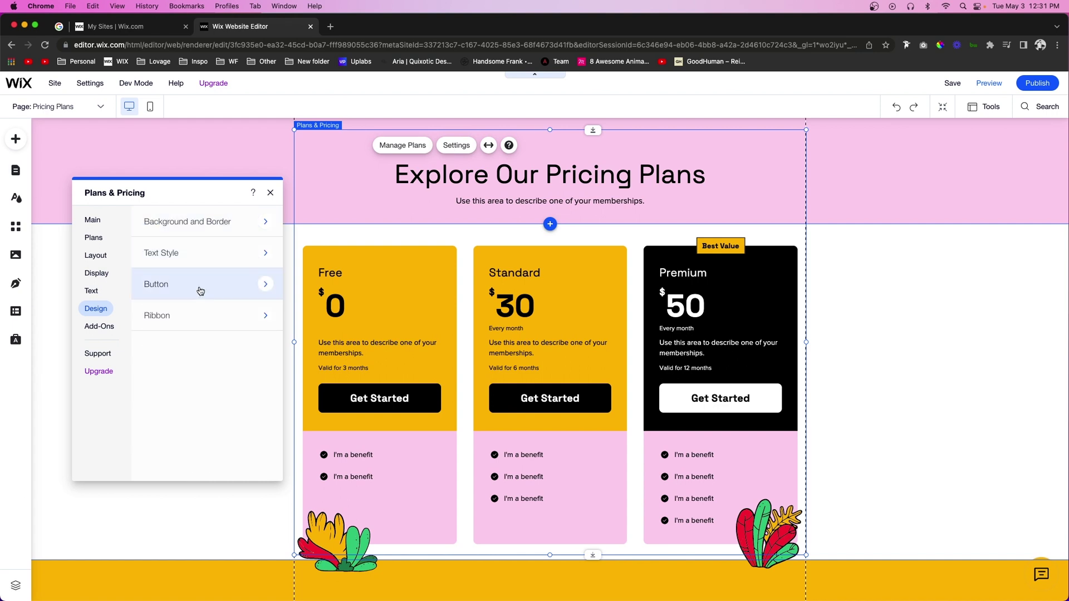
left_click(200, 325)
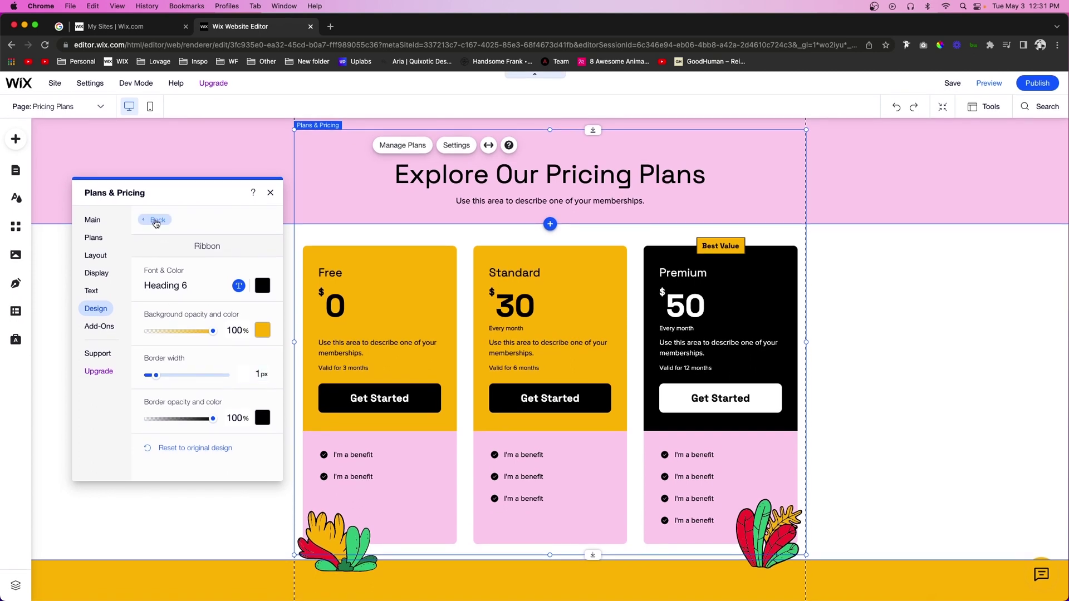
left_click(884, 318)
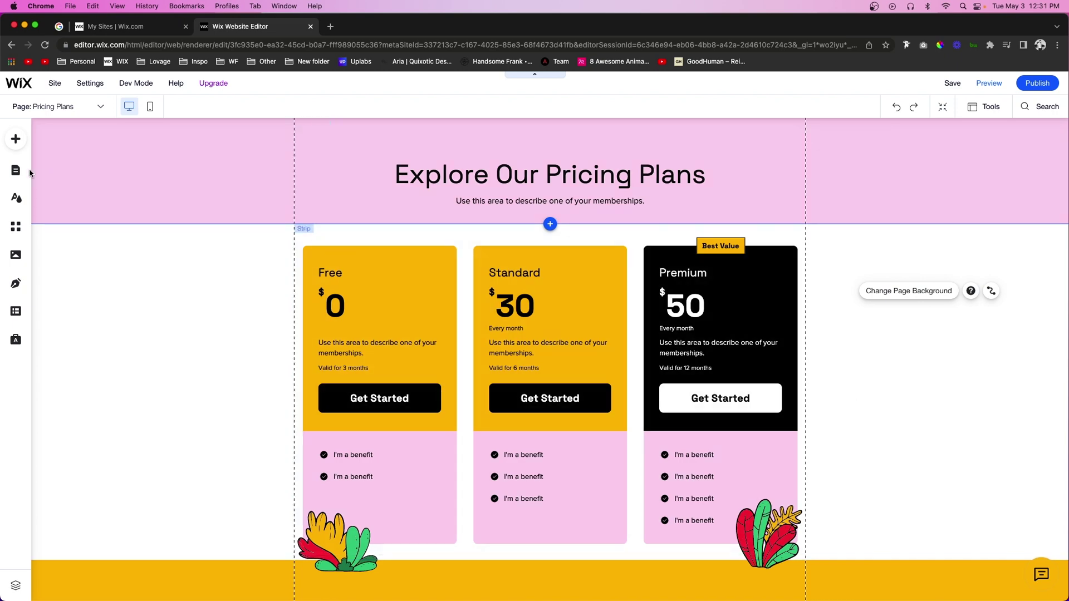
Step: Add a new page to the site menu and name it FREE
left_click(9, 169)
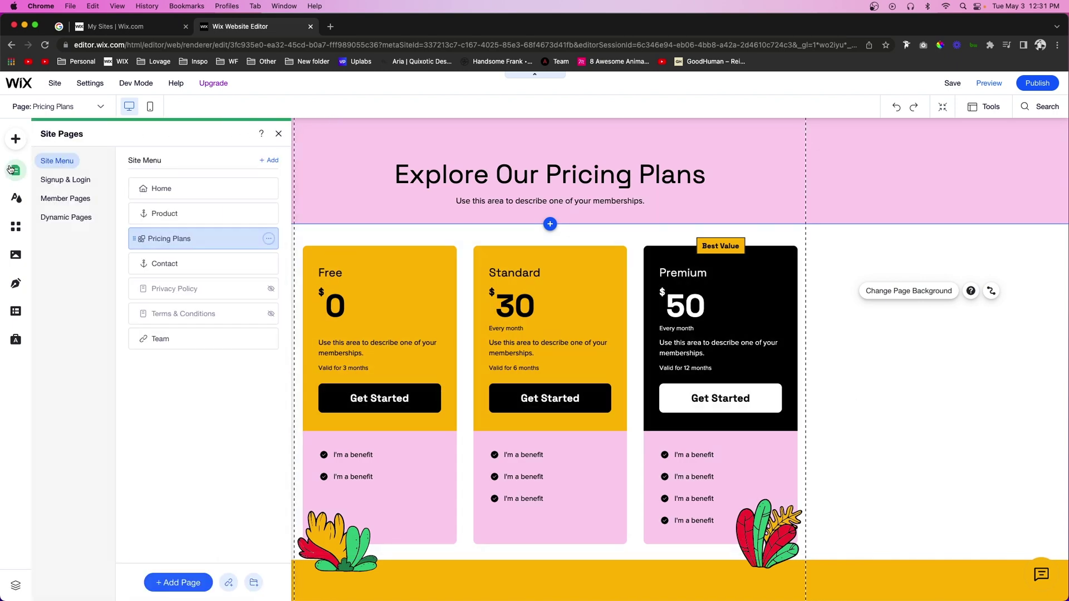
left_click(275, 162)
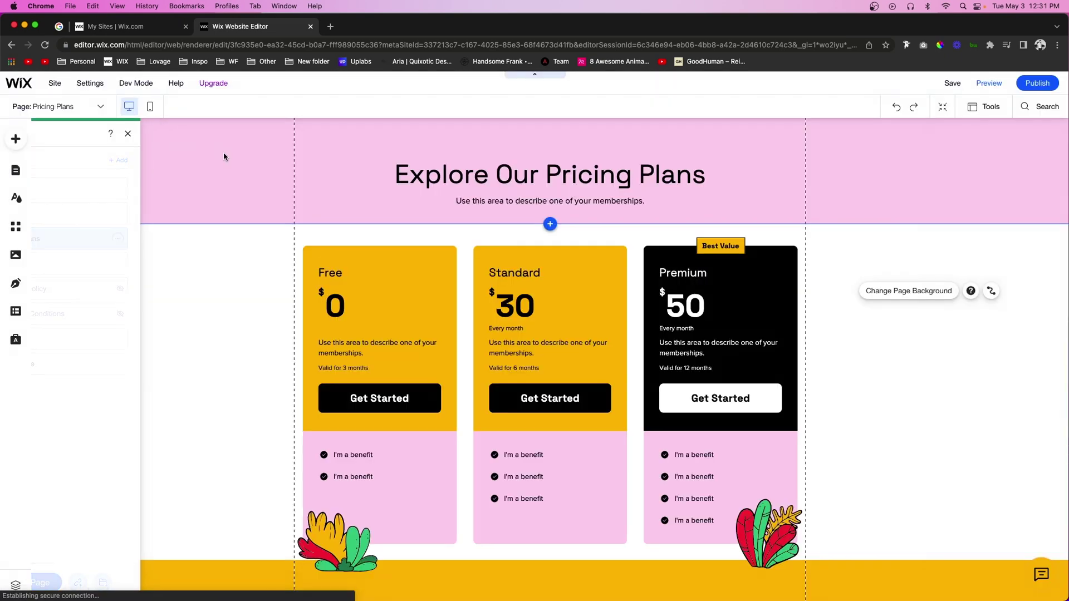
key("Escape")
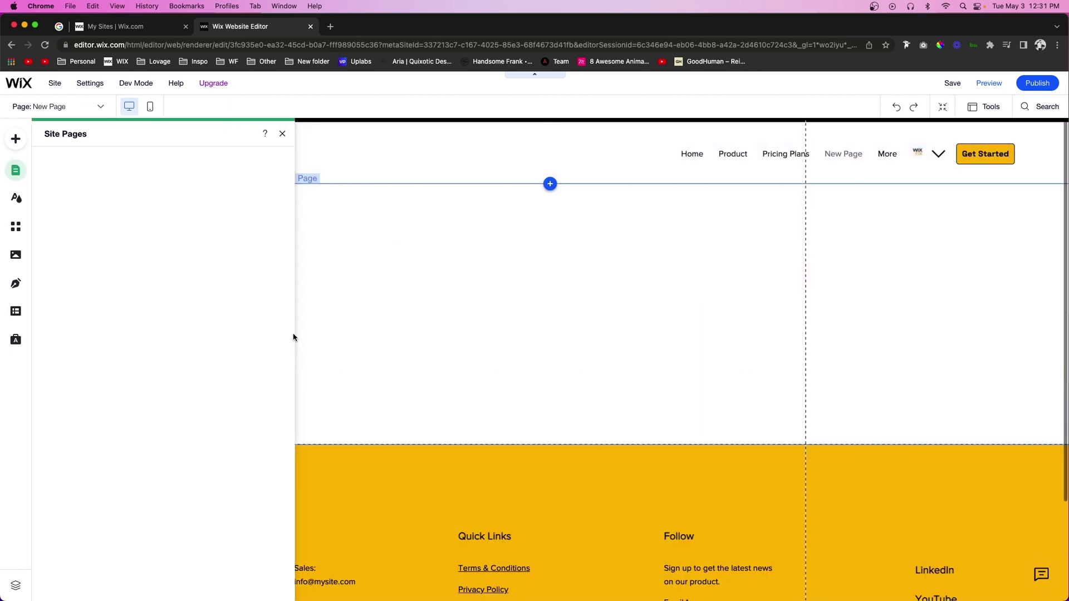
type("FREE")
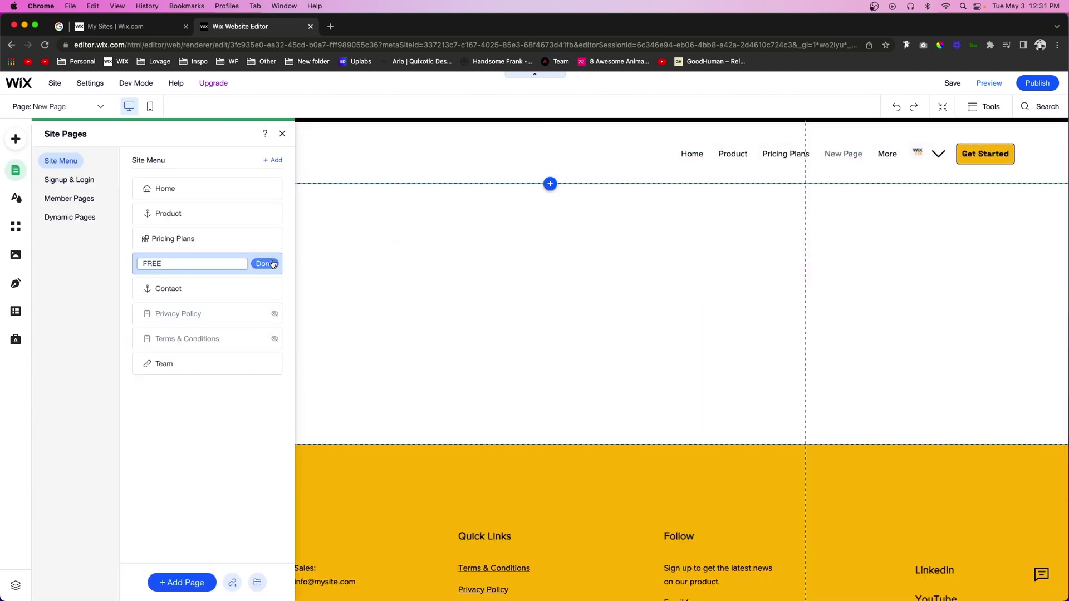
key("Return")
left_click(523, 241)
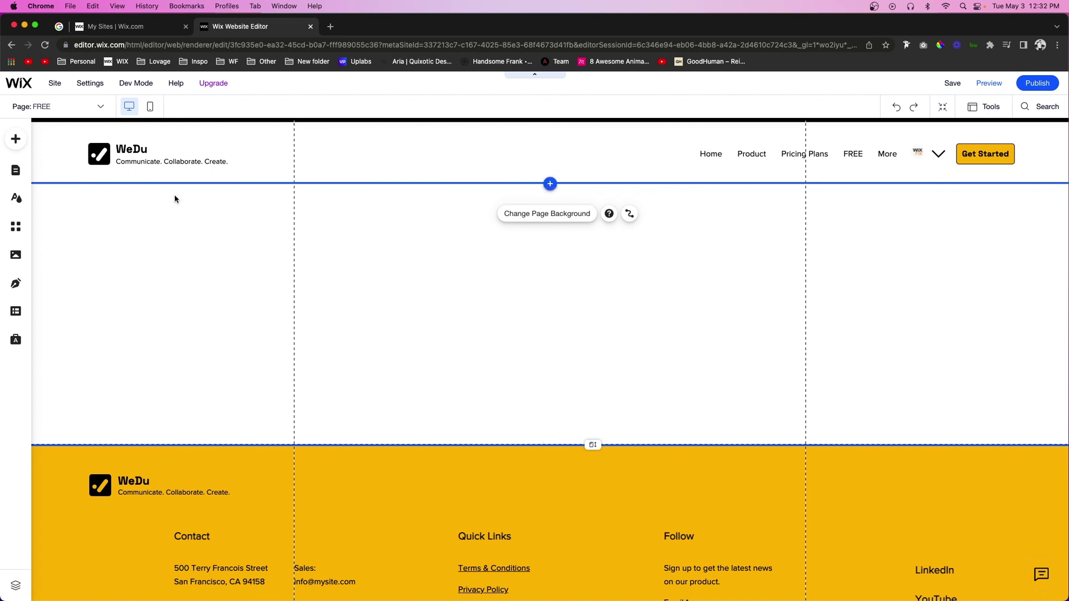
Step: Return to the Pricing Plans page and move the yellow strip below the plan cards farther down to make room beneath them
left_click(89, 106)
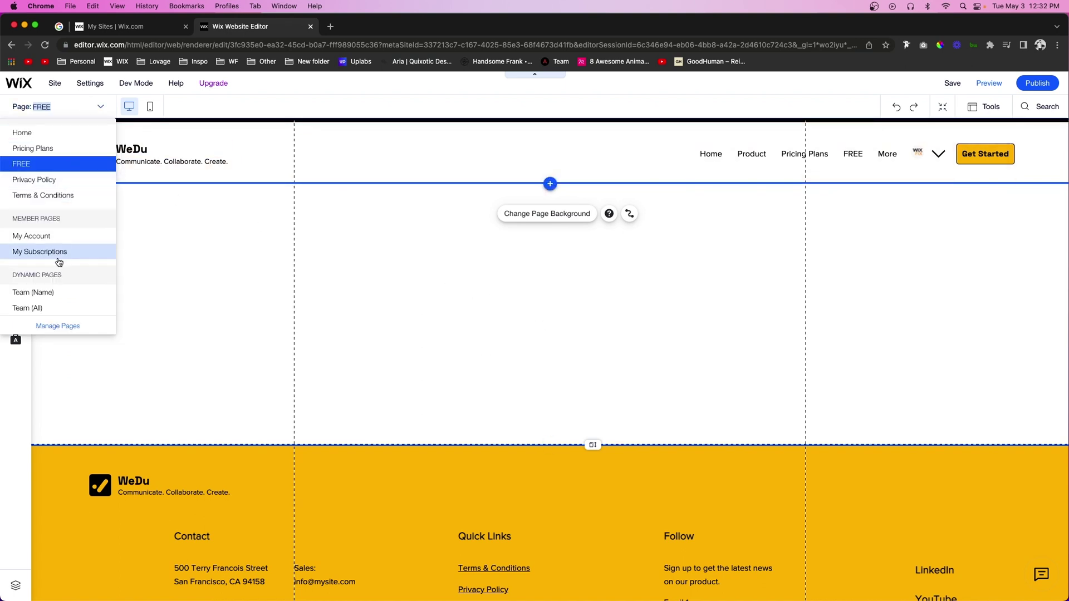
left_click(34, 148)
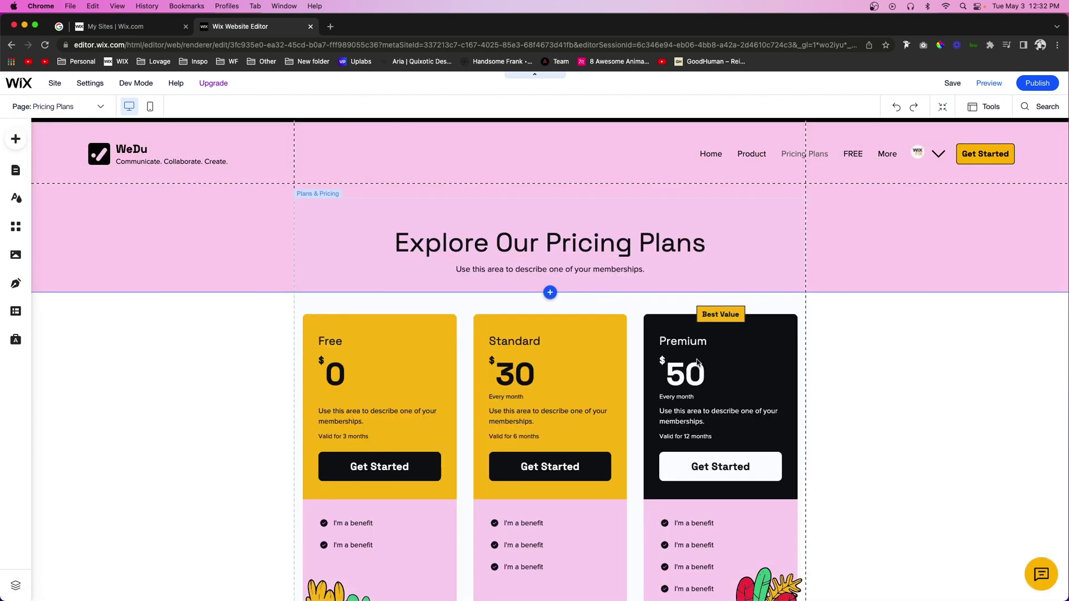
scroll(512, 245, "down", 3)
left_click(620, 261)
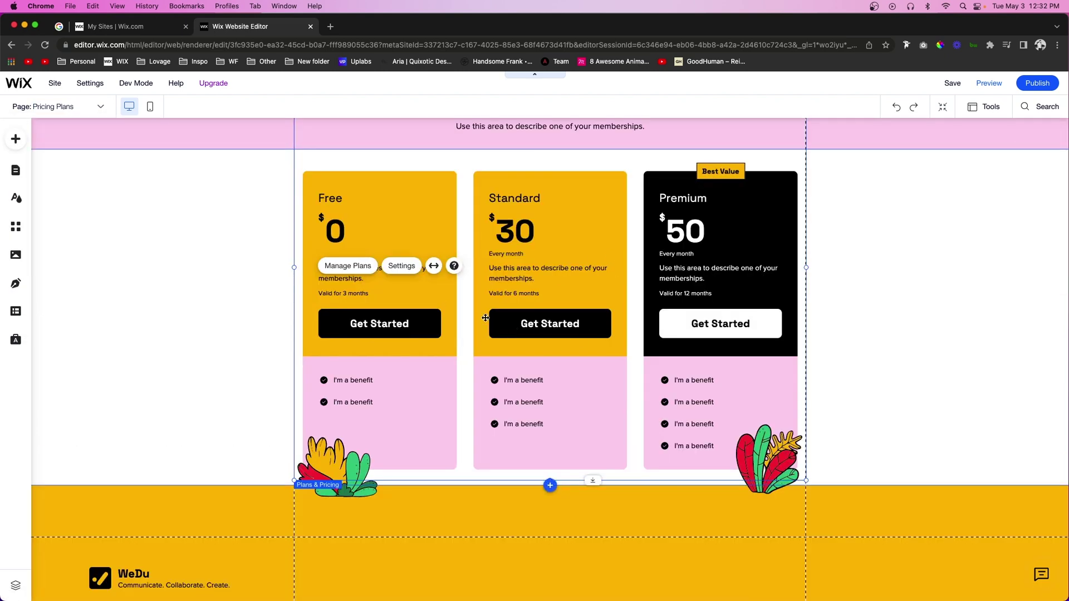
left_click(849, 304)
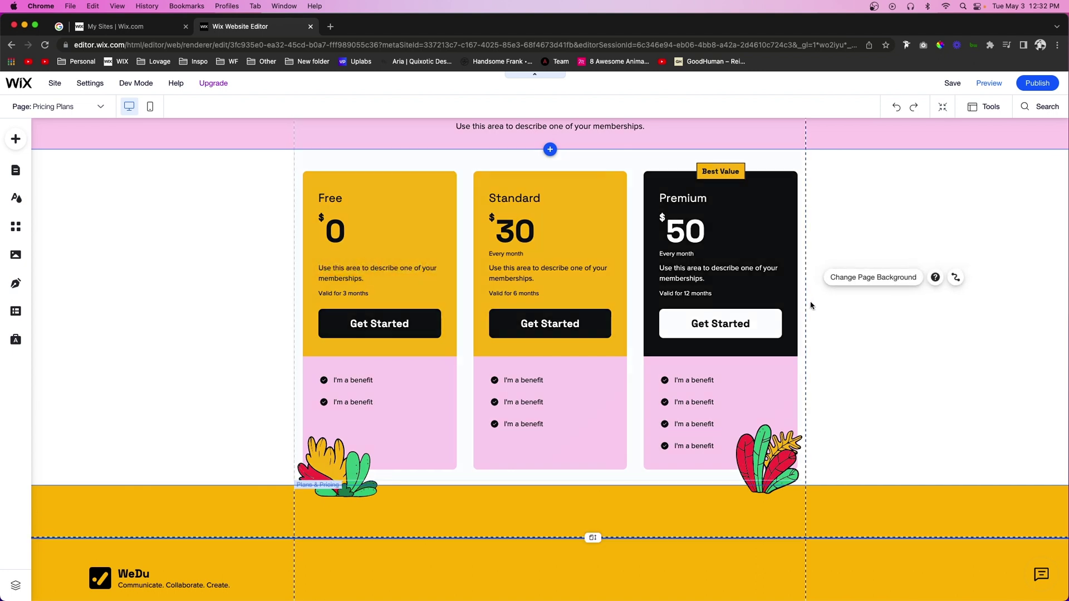
left_click(641, 512)
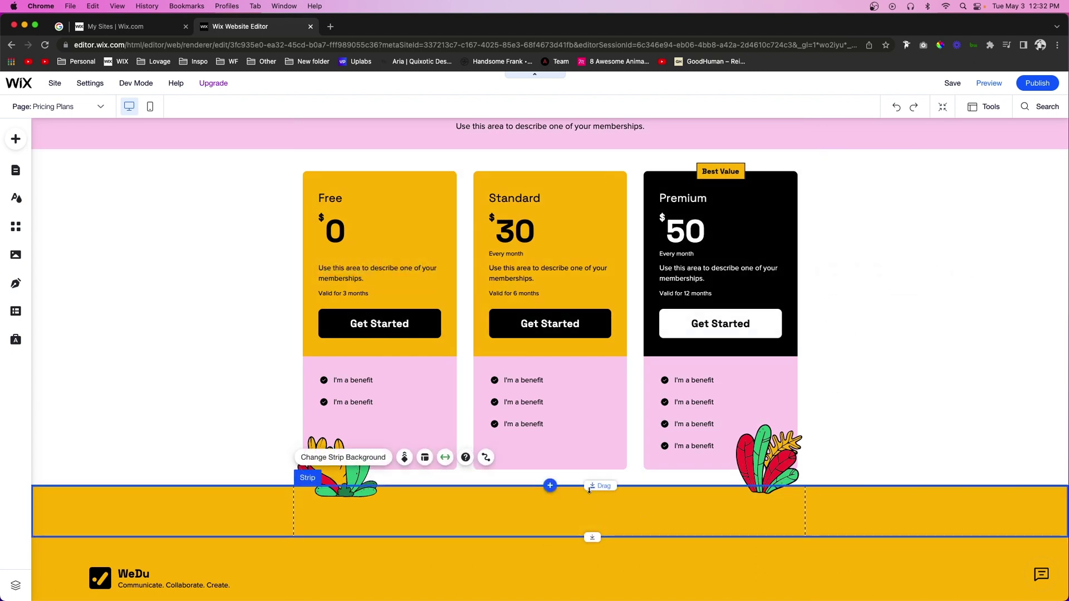
left_click_drag(585, 489, 583, 587)
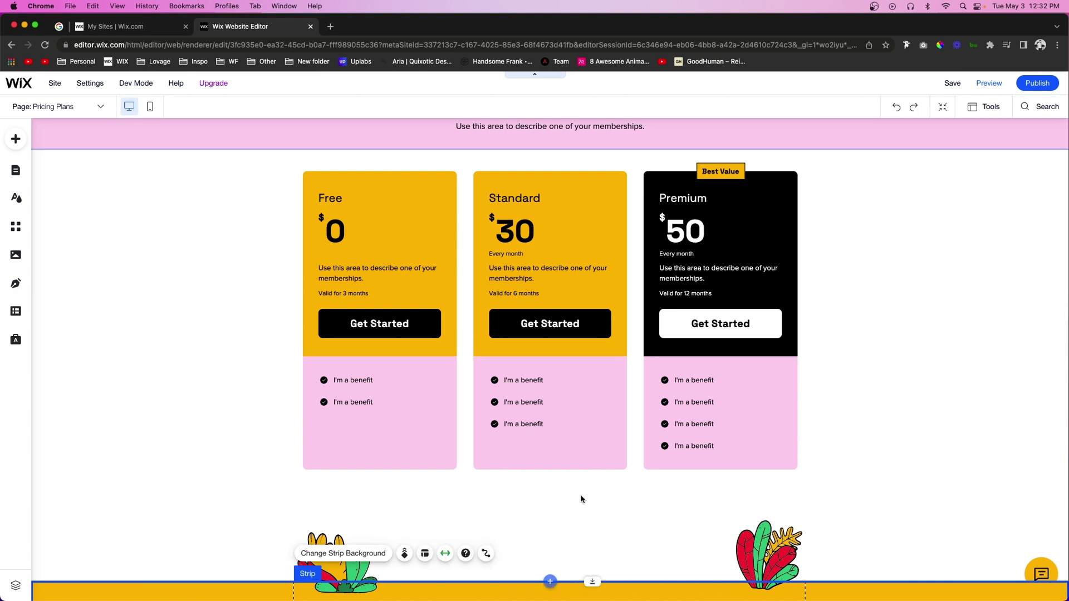
Step: Add a black themed button beneath the Free plan card and set its text to "Learn More"
left_click(16, 139)
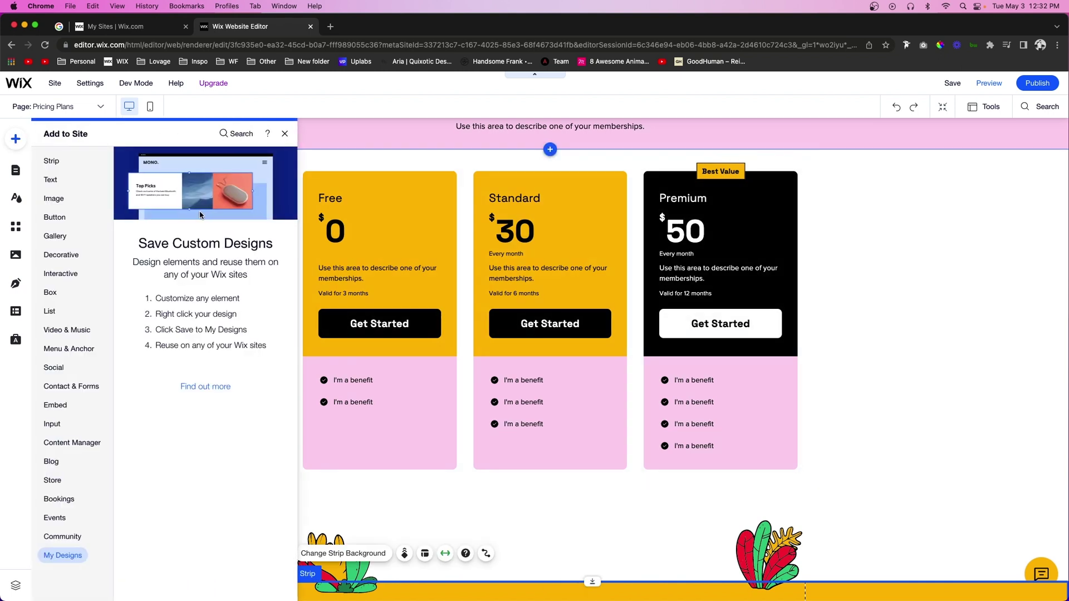
left_click(53, 217)
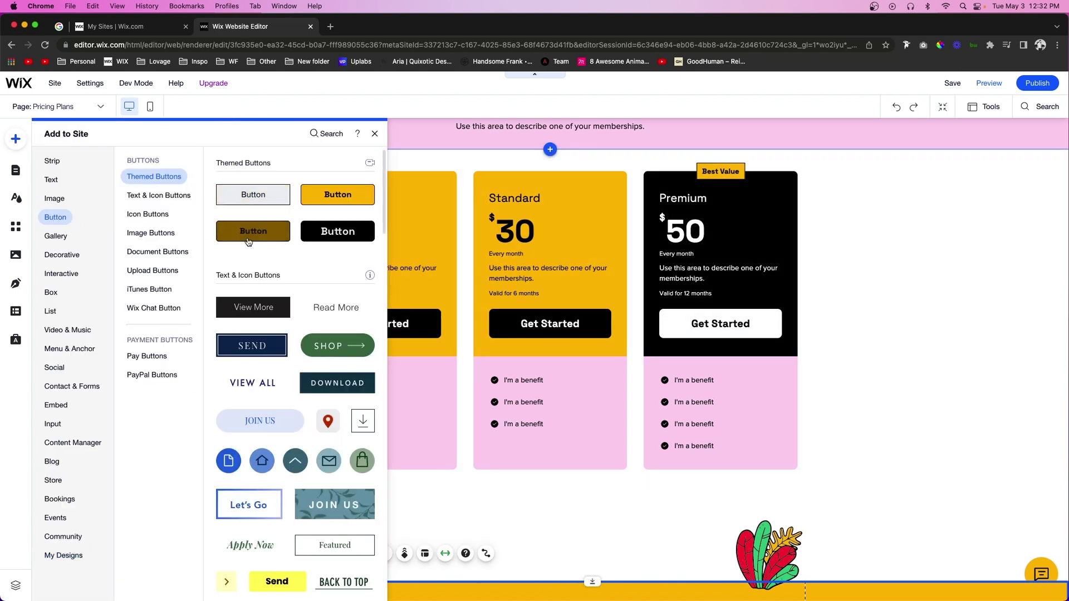
left_click_drag(337, 233, 369, 494)
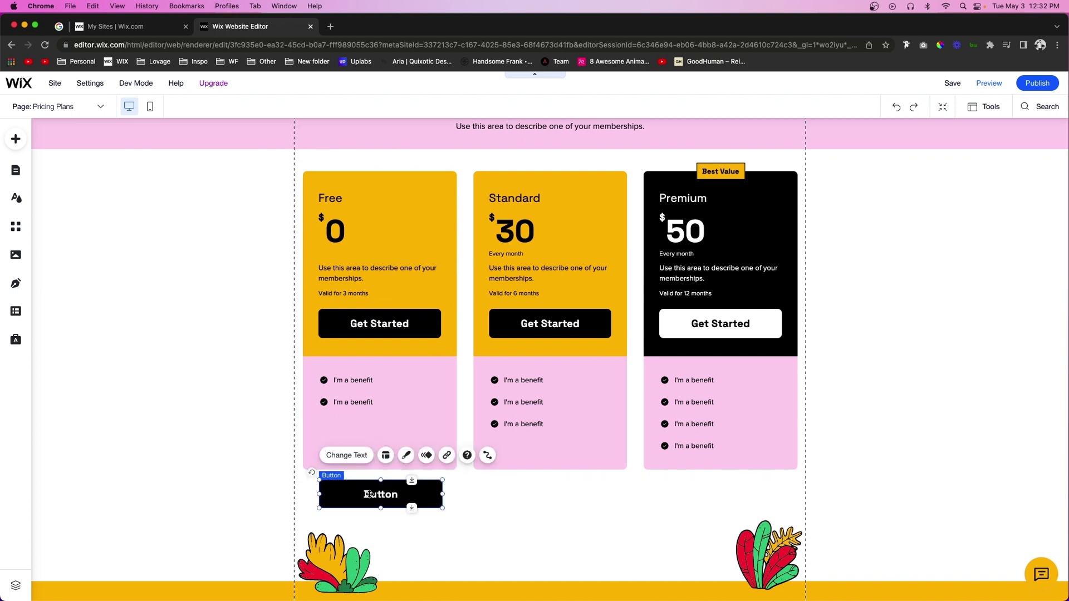
left_click(352, 460)
type("Learn More")
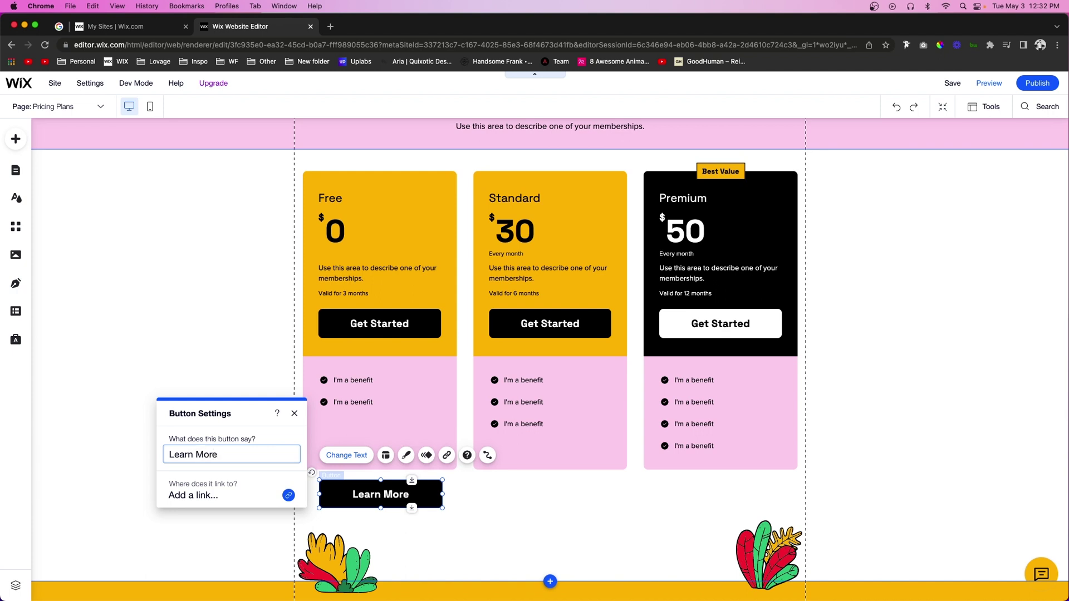
Step: Link the Learn More button to the FREE page, opening in the current window
left_click(446, 454)
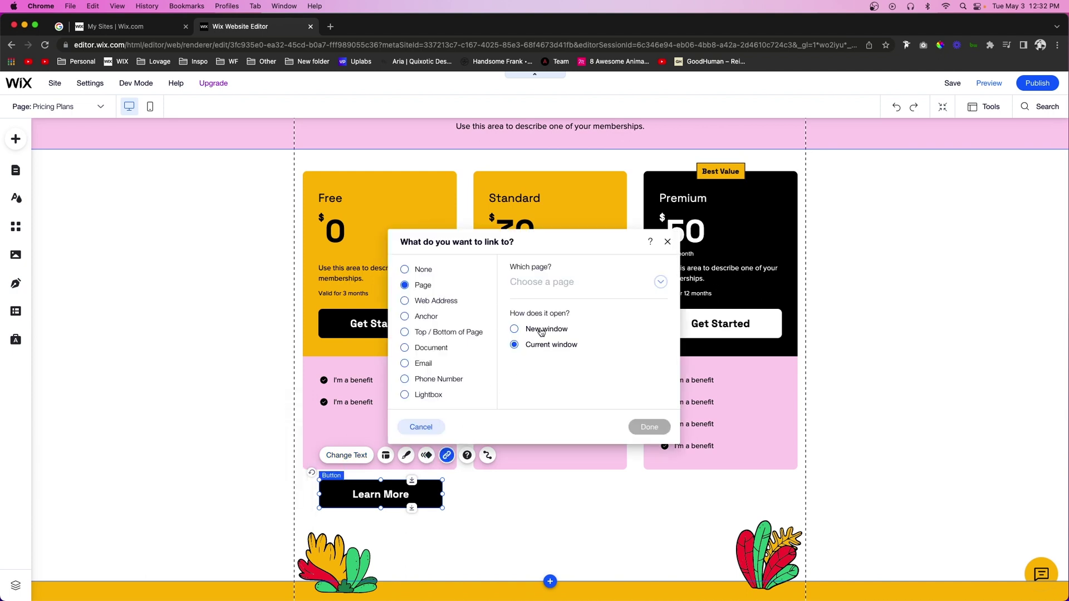
left_click(544, 282)
left_click(544, 339)
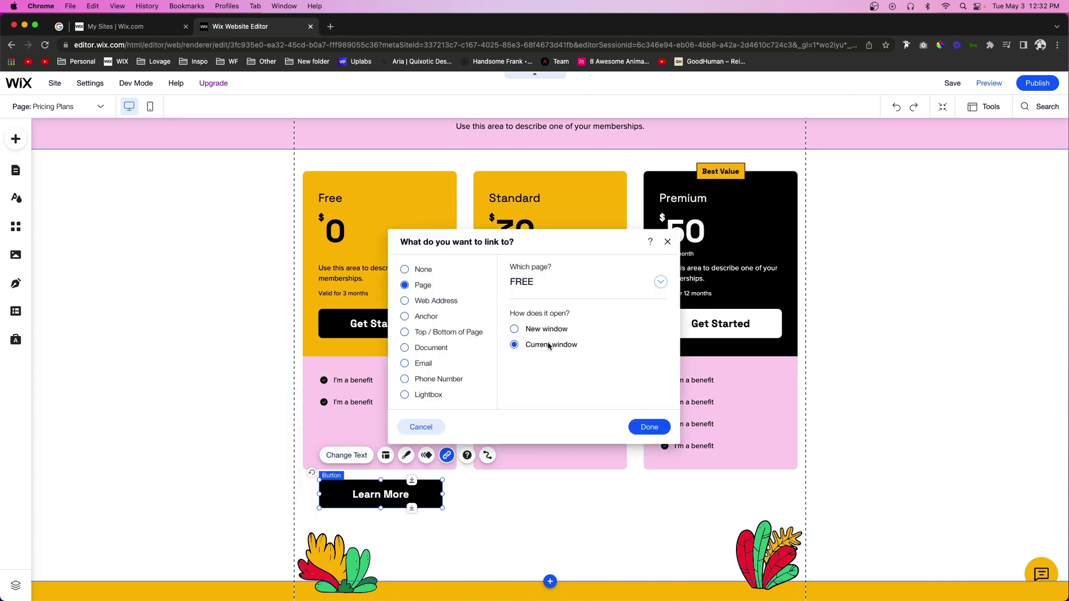
left_click(641, 427)
left_click(563, 490)
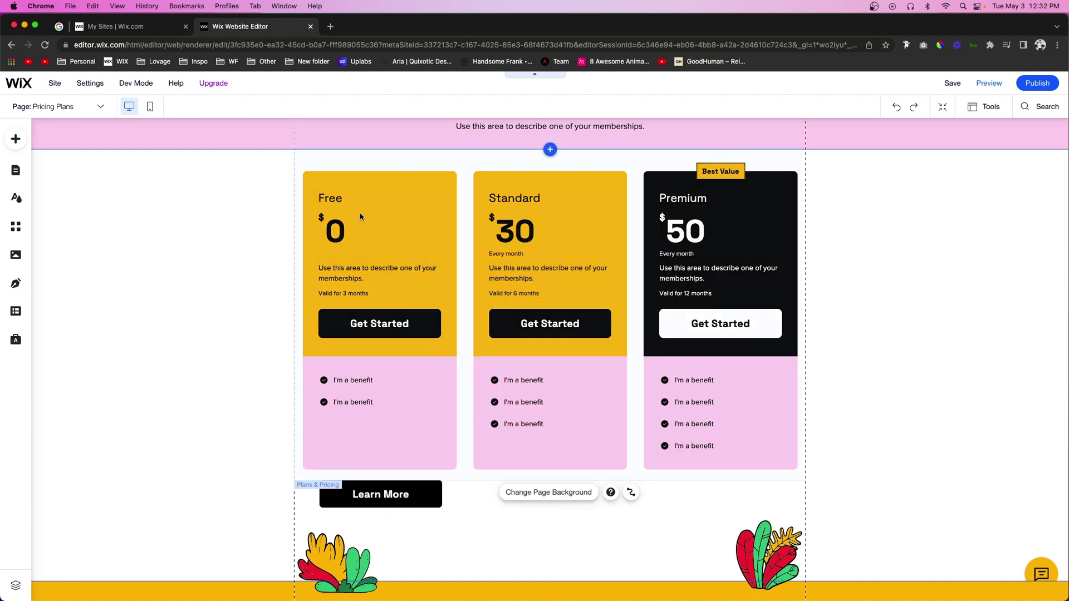
Step: View the FREE page that the Learn More button links to
left_click(92, 109)
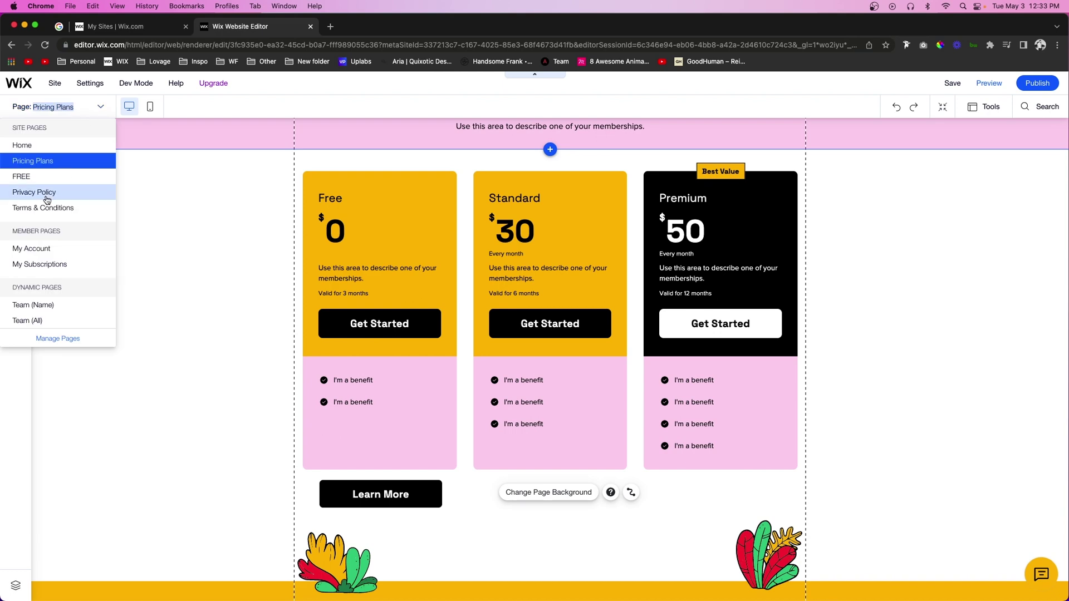
left_click(23, 176)
left_click(711, 368)
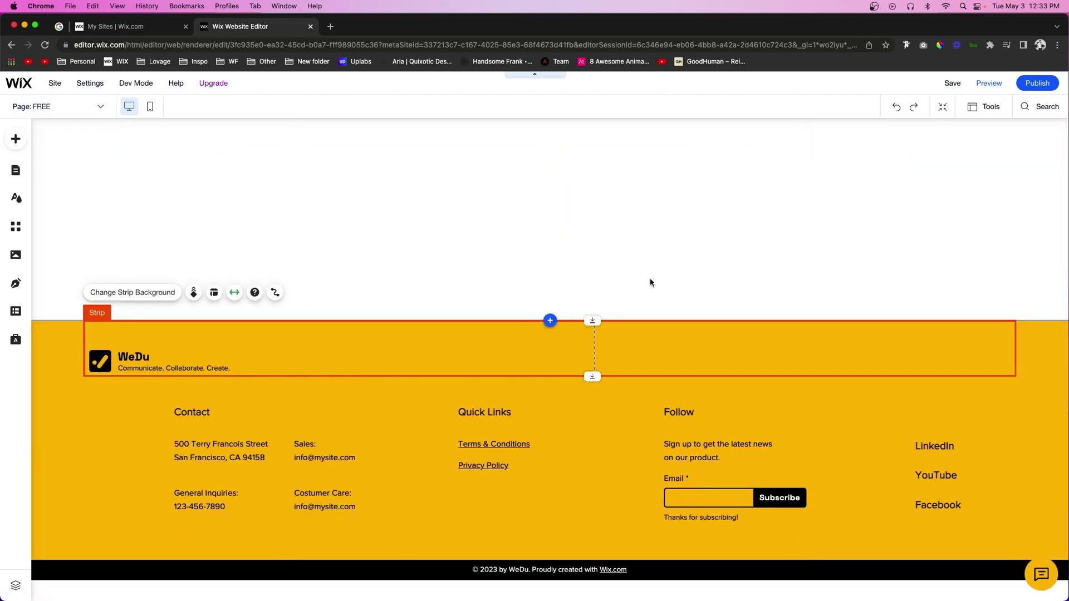
scroll(649, 278, "up", 3)
left_click(553, 325)
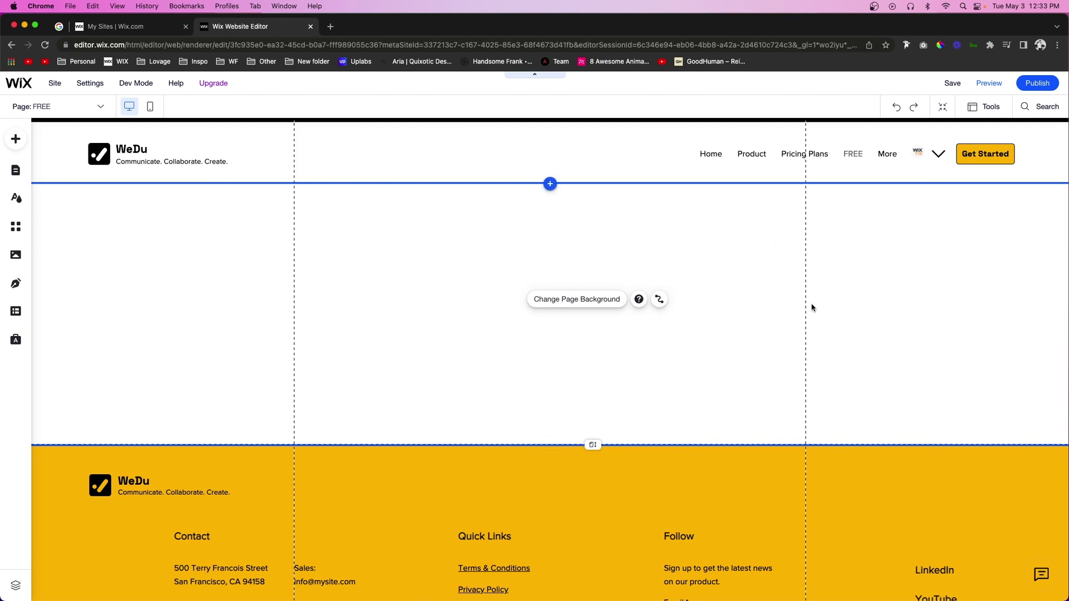
Step: Return to the Pricing Plans page and add the Plans & Pricing widget's Single plan add-on to the FREE page
left_click(45, 107)
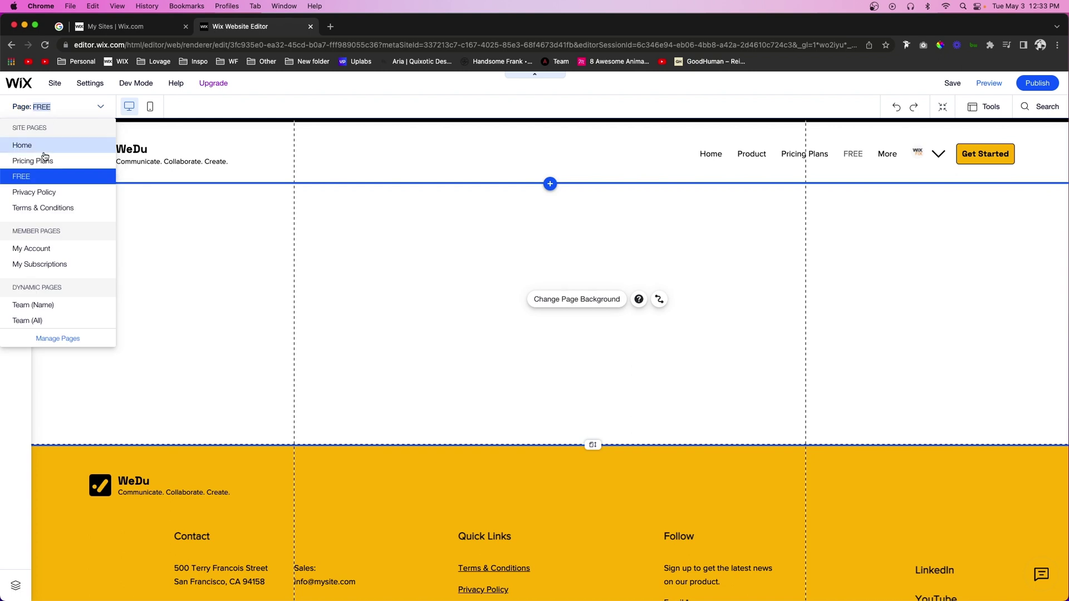
left_click(42, 159)
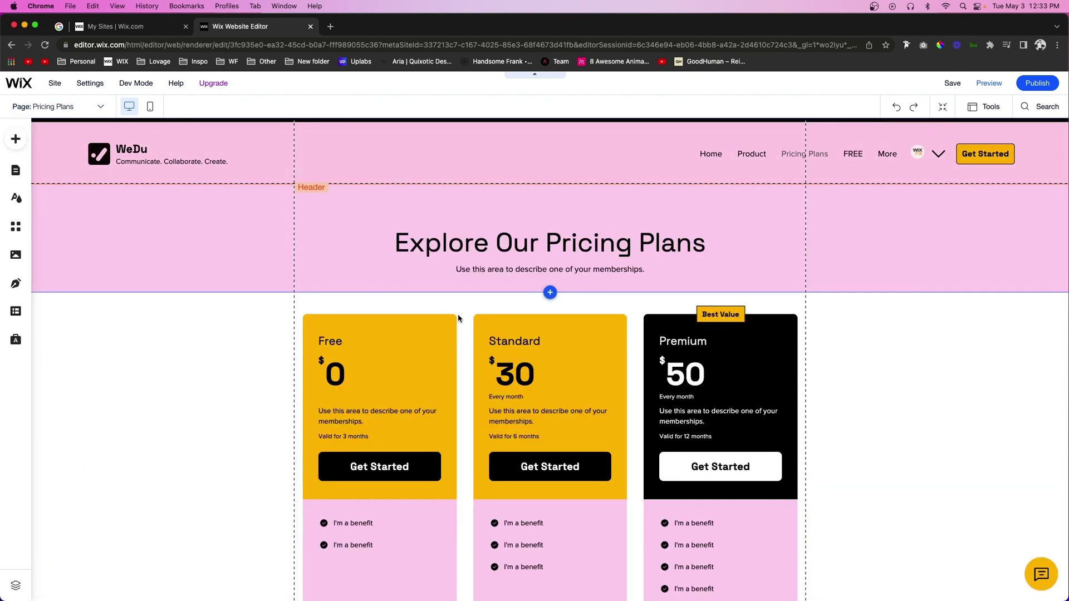
left_click(530, 385)
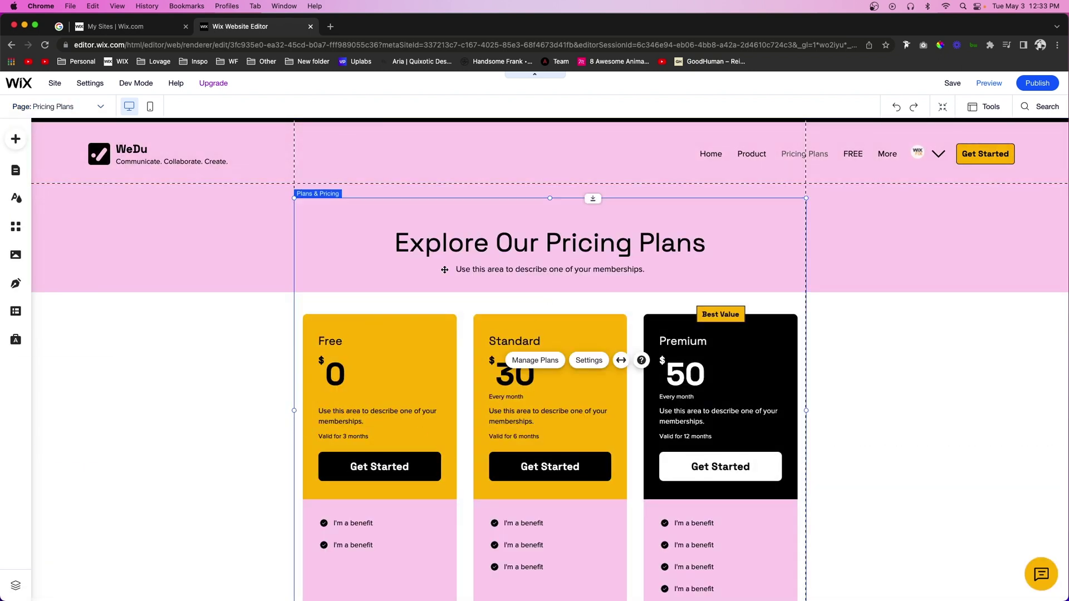
left_click(588, 361)
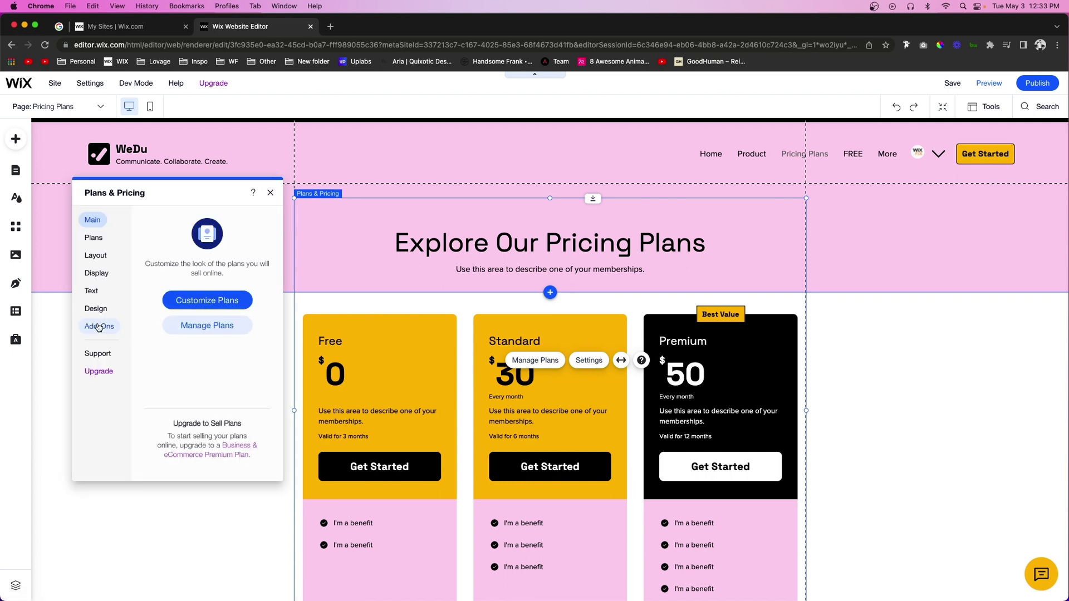
left_click(98, 328)
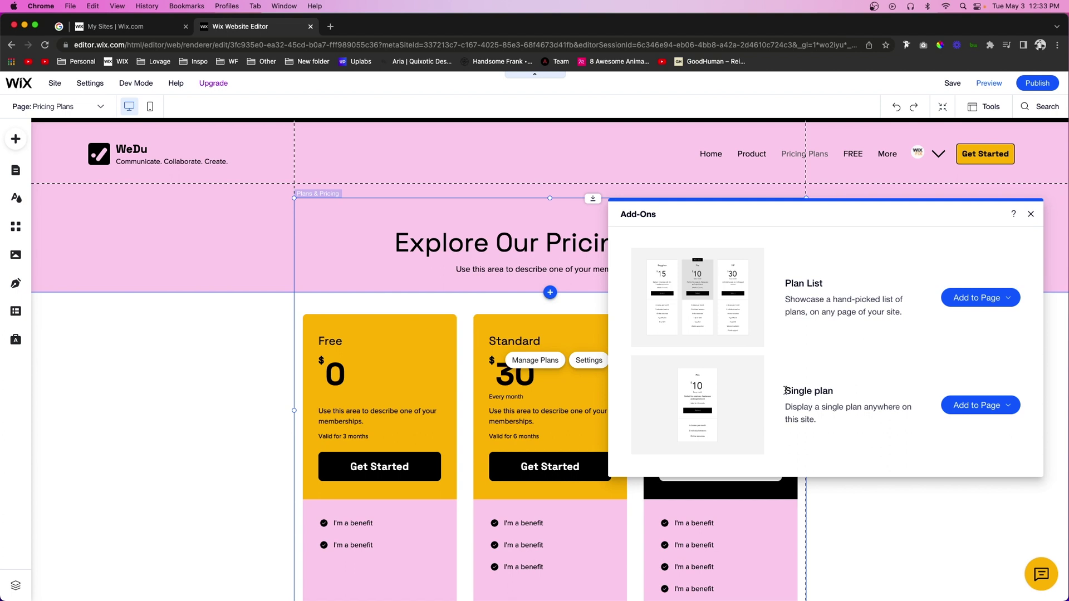
left_click(990, 408)
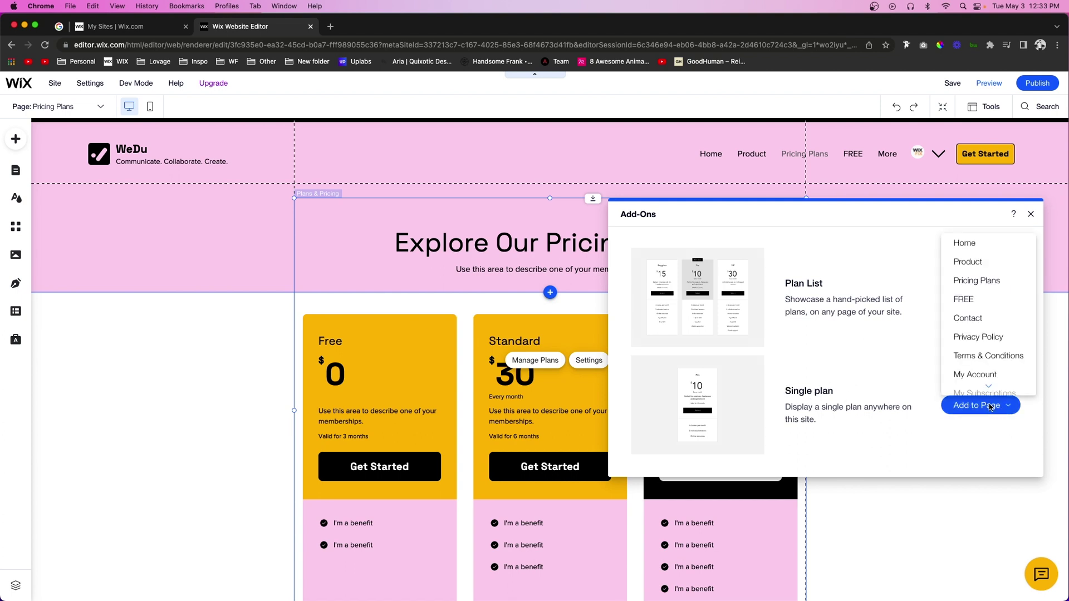
left_click(970, 295)
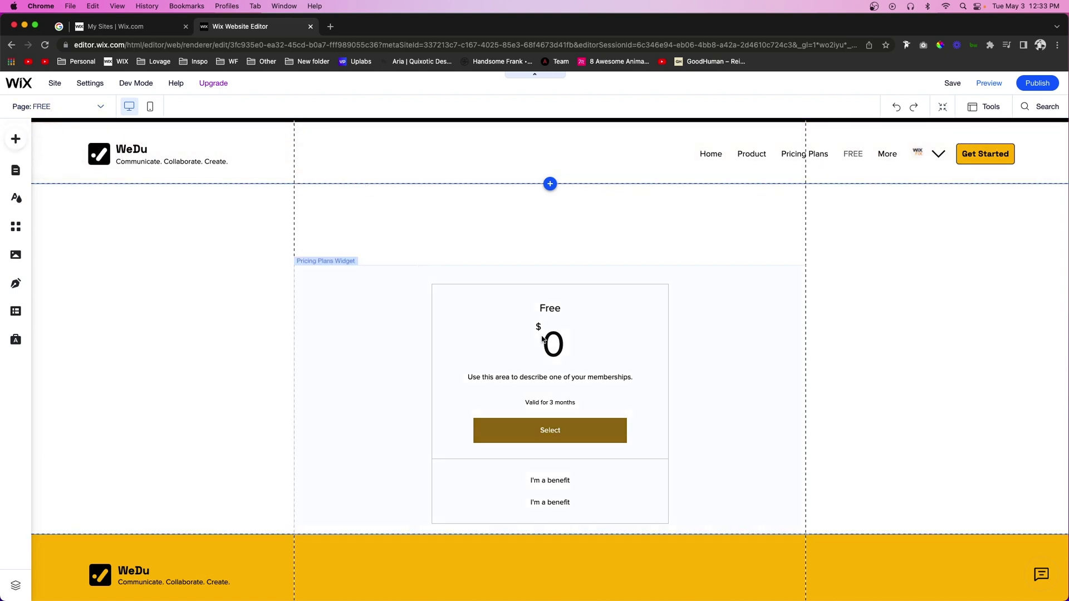
Step: Check the Pricing Plans Widget's display and design settings on the FREE page, and narrow the widget by moving its left edge inward
left_click(512, 341)
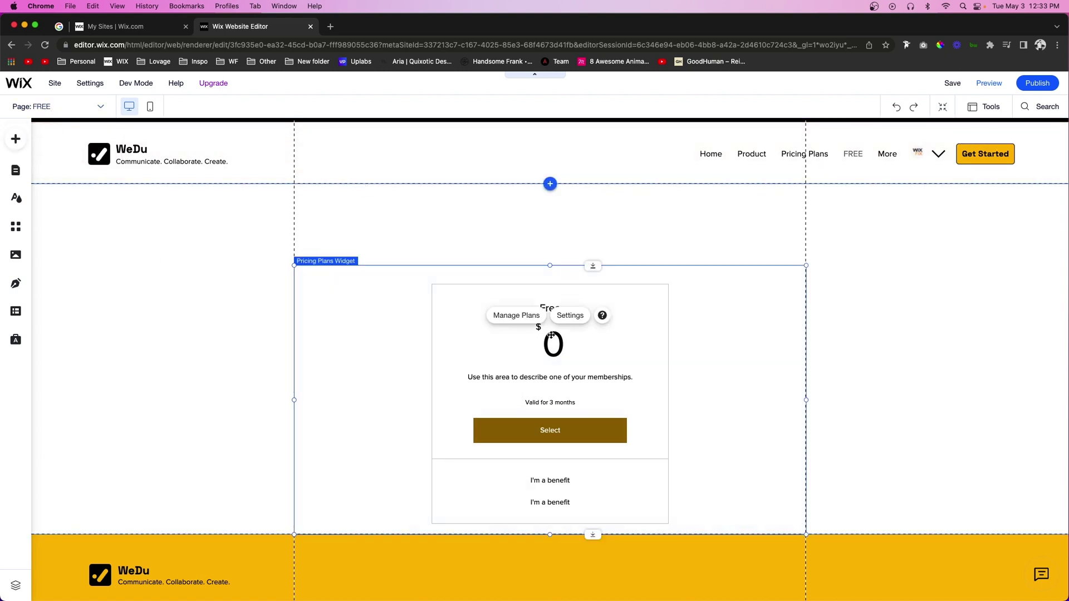
left_click(573, 317)
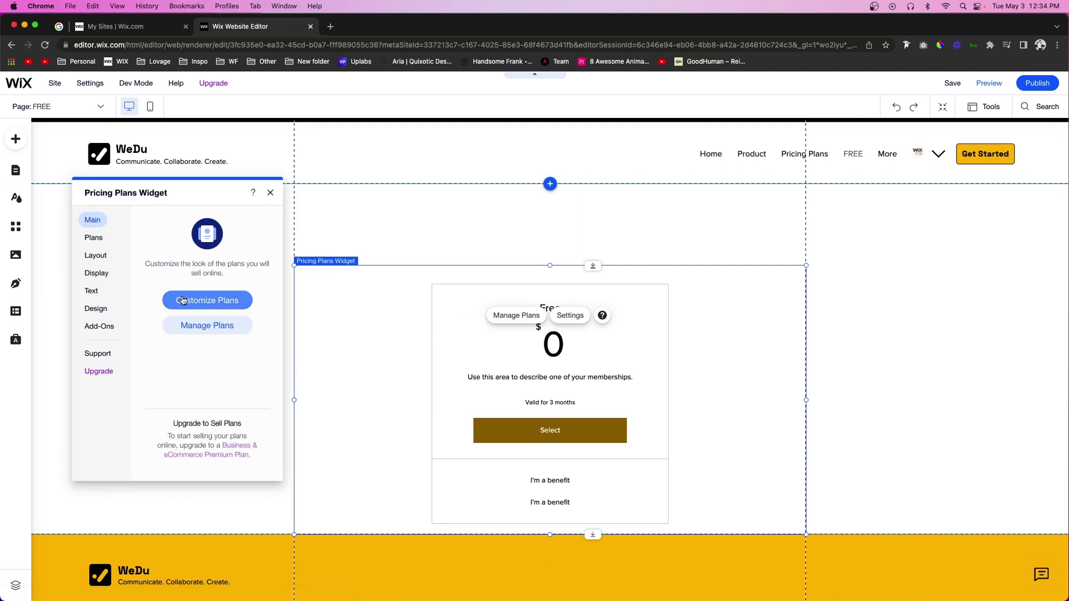
left_click(97, 275)
left_click(96, 311)
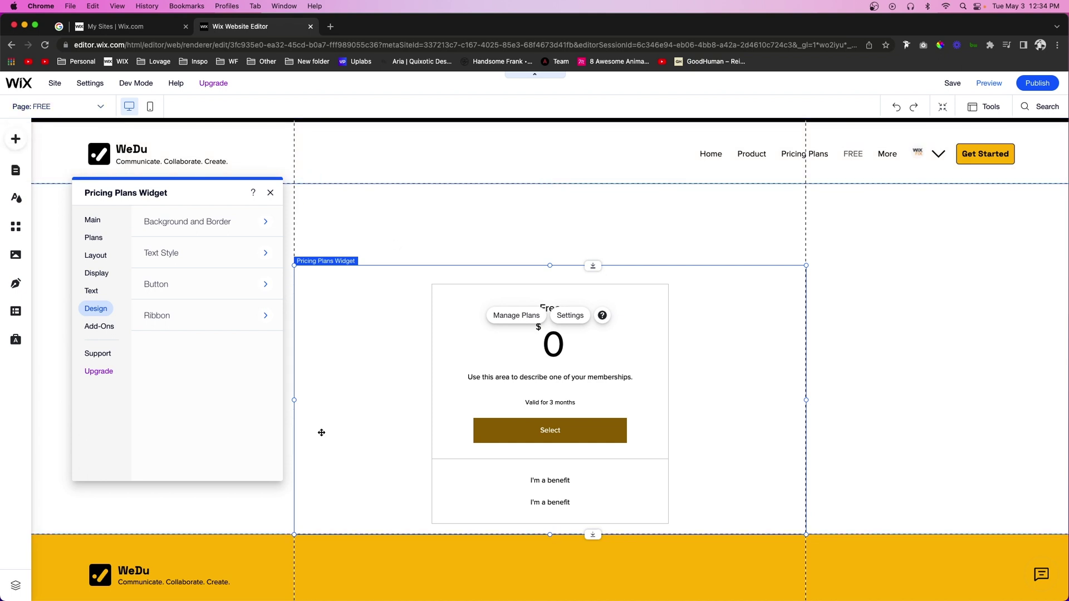
left_click_drag(294, 399, 497, 399)
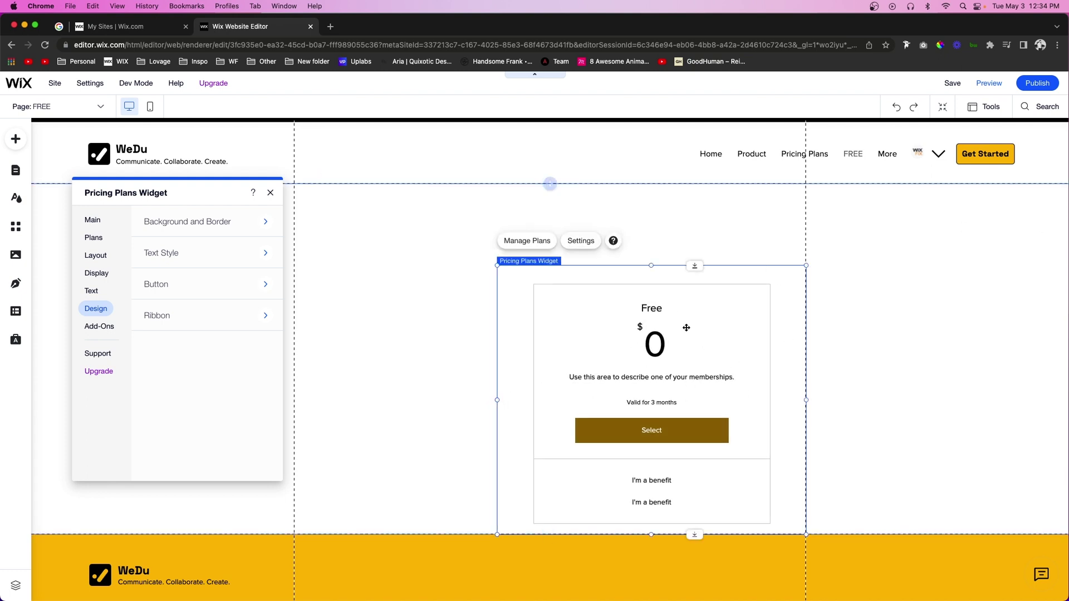